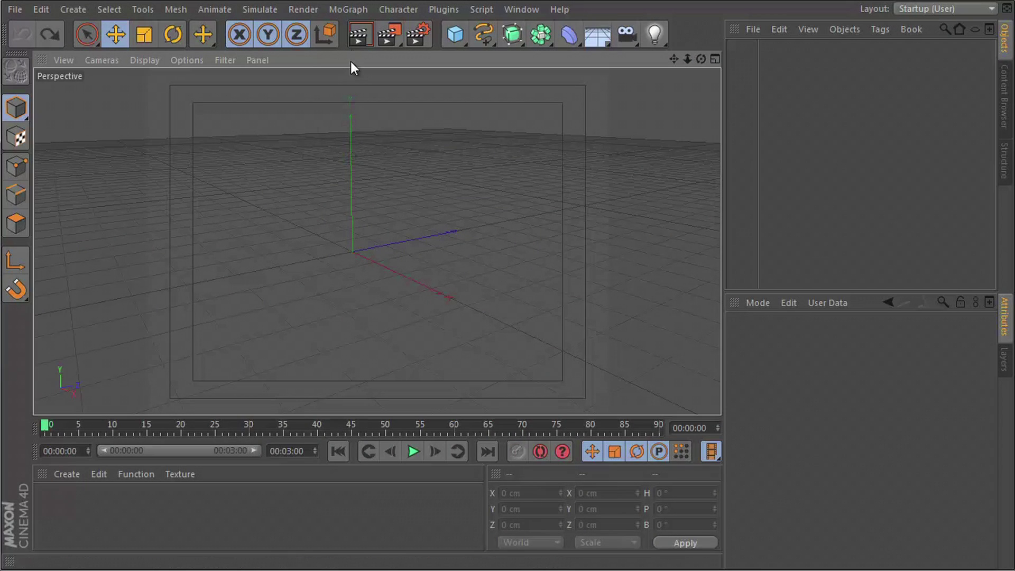
Open the primitives palette from the Cube icon in the top toolbar.
{"action": "left_click", "coordinate": [453, 35]}
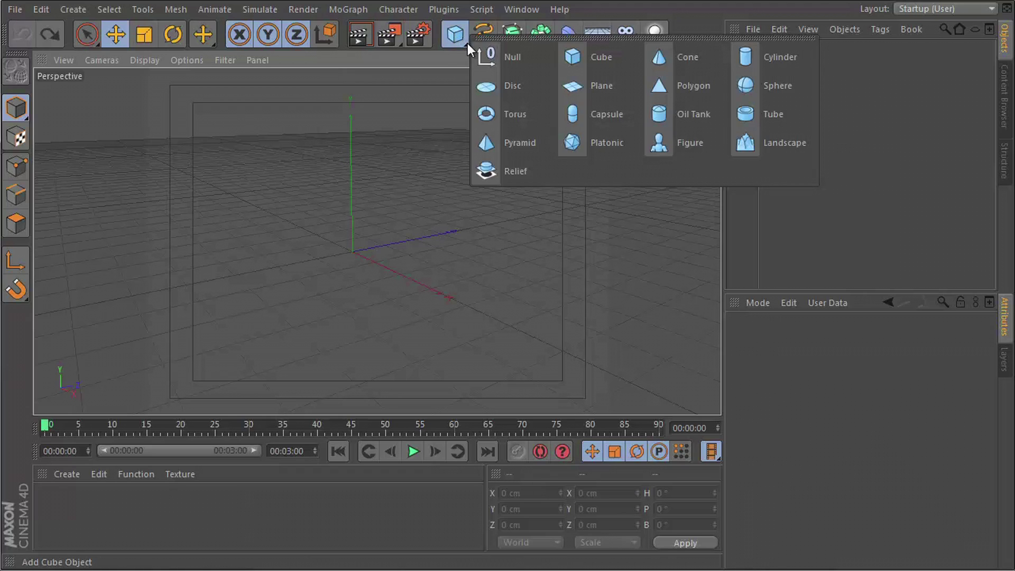
Add a Cube primitive and a MoGraph Cloner, and open the Cloner's Mode list.
{"action": "left_click", "coordinate": [586, 59]}
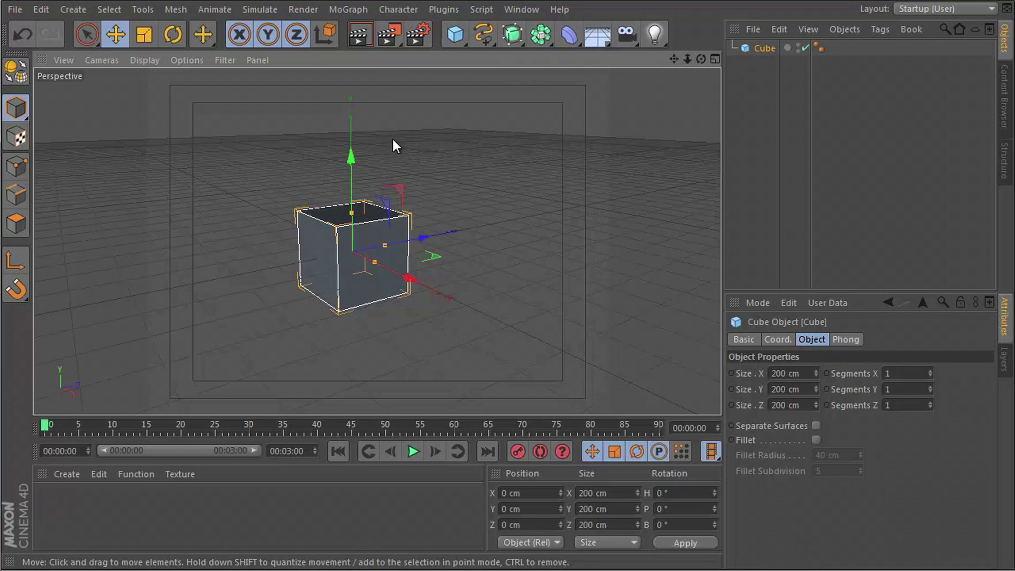
{"action": "left_click", "coordinate": [351, 11]}
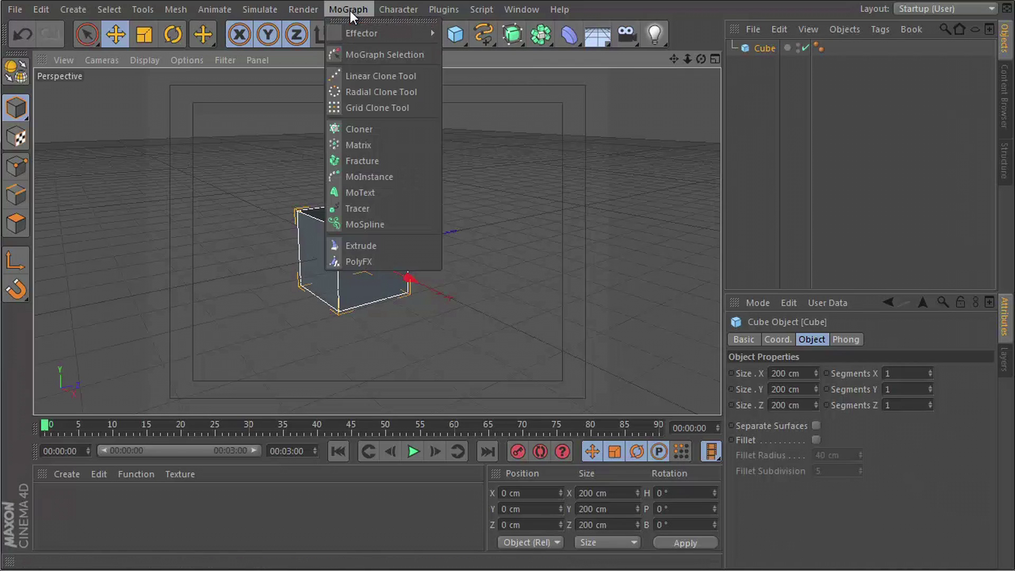
{"action": "left_click", "coordinate": [461, 116]}
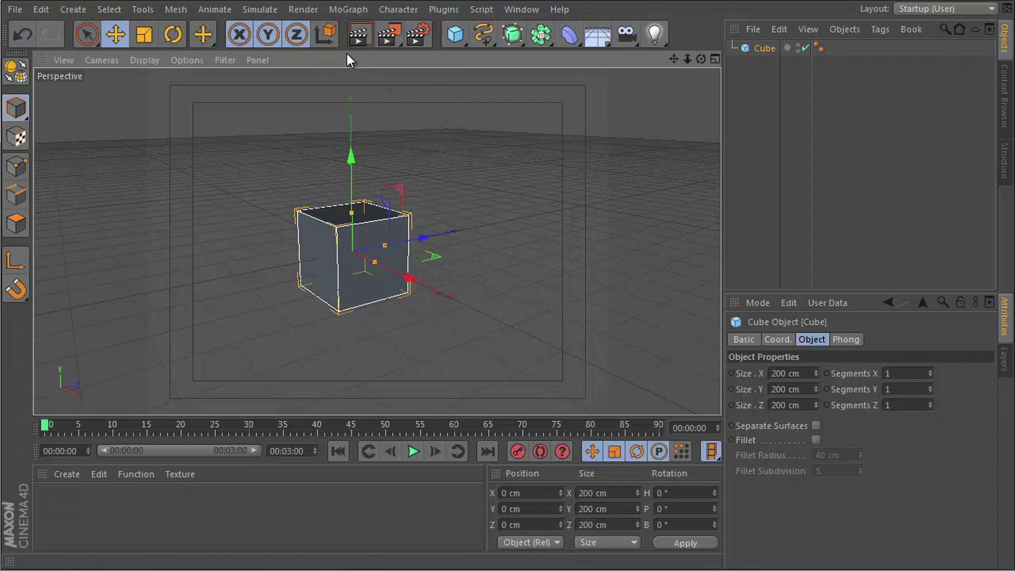
{"action": "left_click", "coordinate": [348, 11]}
{"action": "left_click", "coordinate": [378, 129]}
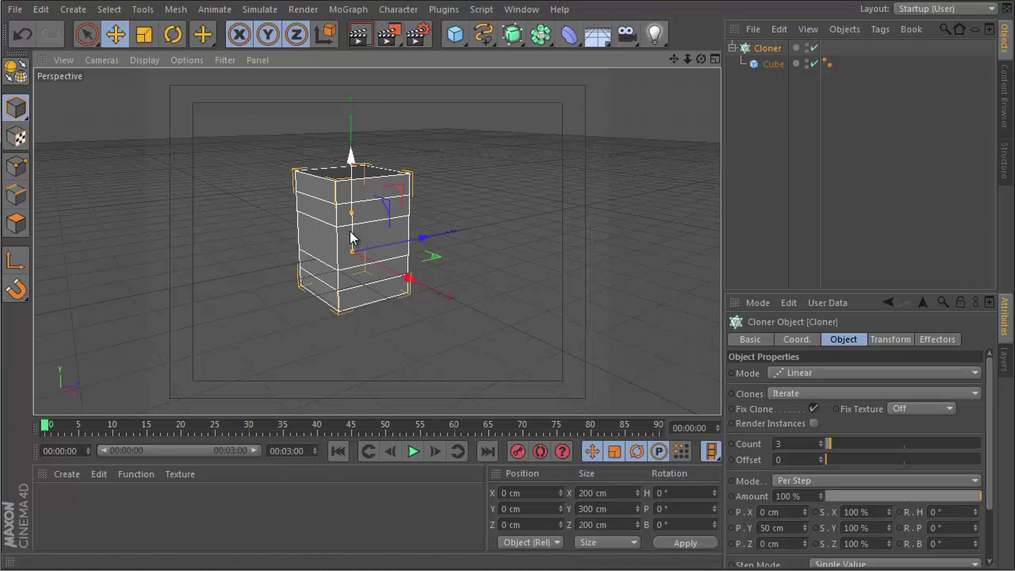
{"action": "scroll", "coordinate": [355, 249], "scroll_direction": "down", "scroll_amount": 2}
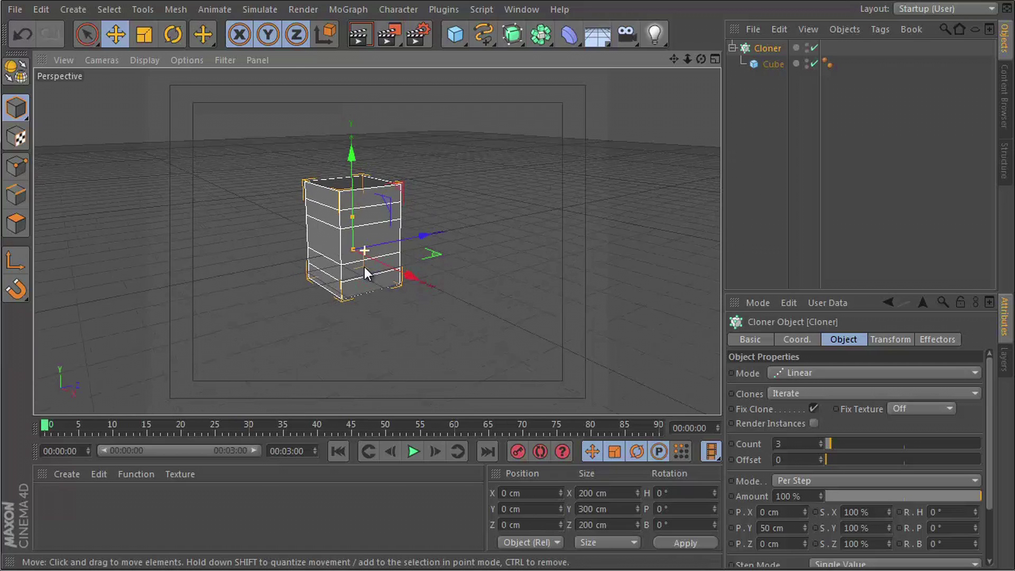
{"action": "left_click", "coordinate": [807, 376]}
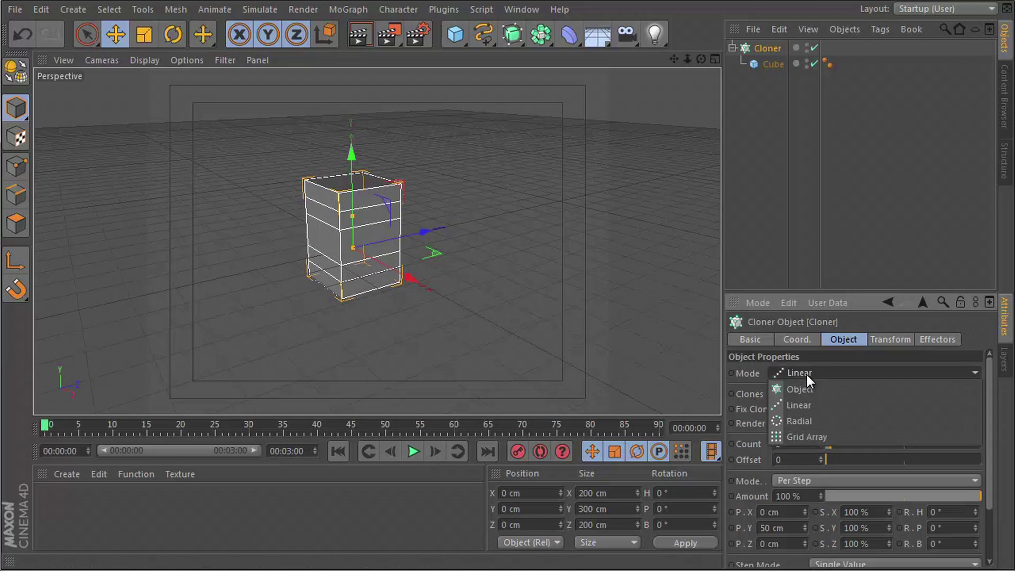
Switch the Cloner to Grid Array and set the Cube size to 100 cm.
{"action": "left_click", "coordinate": [807, 437]}
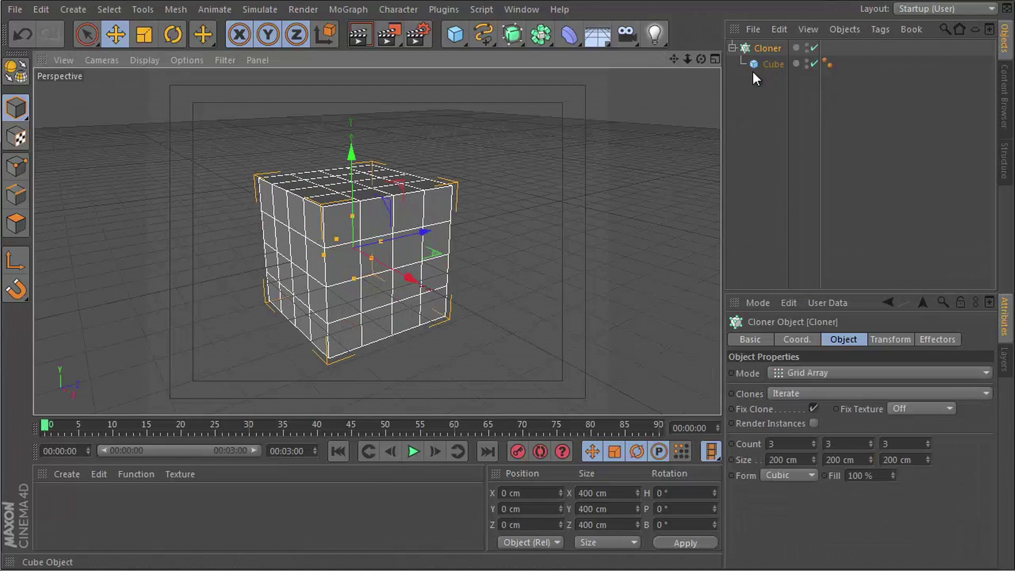
{"action": "left_click", "coordinate": [772, 64]}
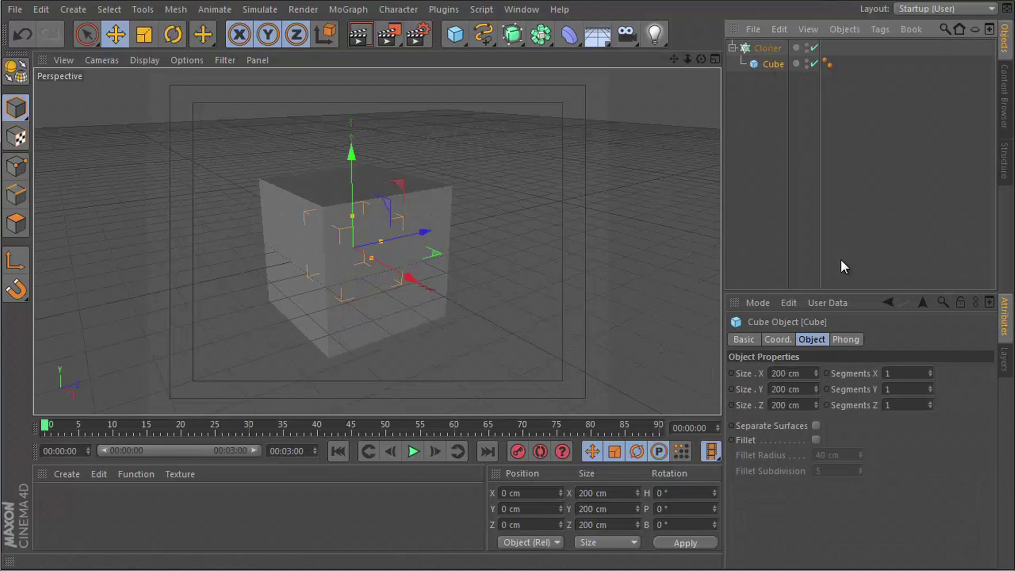
{"action": "double_click", "coordinate": [626, 498]}
{"action": "type", "text": "100"}
{"action": "key", "text": "Return"}
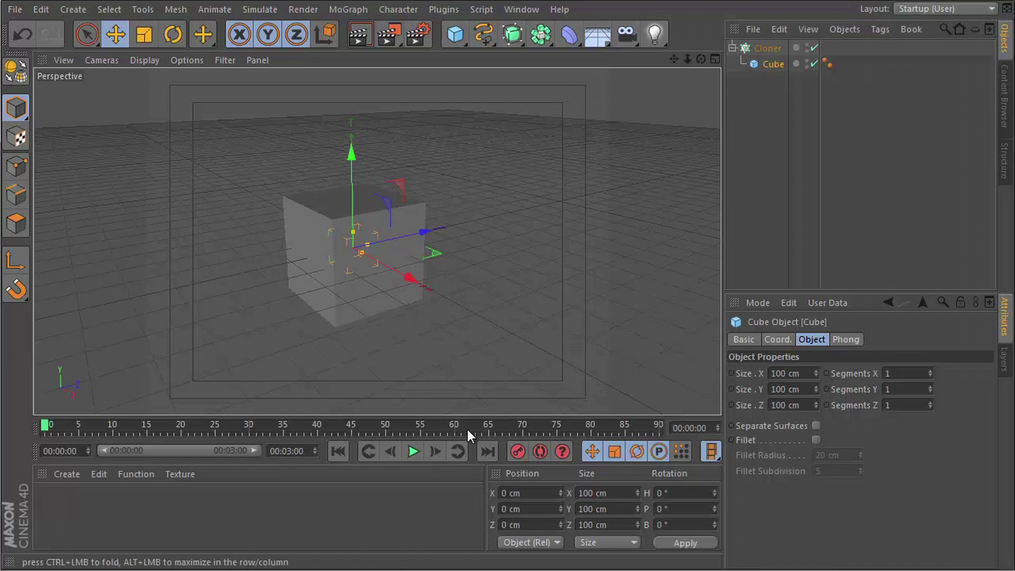
Drag the Cloner's grid size handles to spread the cubes wider, taller and deeper.
{"action": "left_click_drag", "start_coordinate": [334, 226], "coordinate": [465, 312], "text": "alt"}
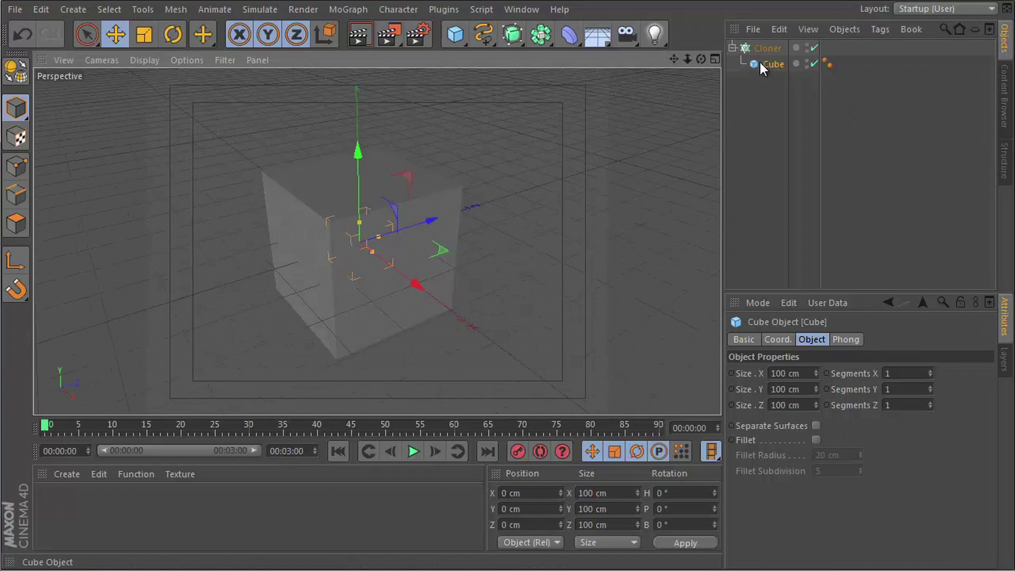
{"action": "left_click", "coordinate": [768, 48]}
{"action": "left_click_drag", "start_coordinate": [404, 228], "coordinate": [452, 230]}
{"action": "mouse_move", "coordinate": [388, 160]}
{"action": "left_mouse_down"}
{"action": "mouse_move", "coordinate": [388, 125]}
{"action": "mouse_move", "coordinate": [409, 238]}
{"action": "mouse_move", "coordinate": [271, 208]}
{"action": "mouse_move", "coordinate": [299, 203]}
{"action": "mouse_move", "coordinate": [403, 252]}
{"action": "mouse_move", "coordinate": [397, 260]}
{"action": "mouse_move", "coordinate": [370, 242]}
{"action": "left_mouse_up"}
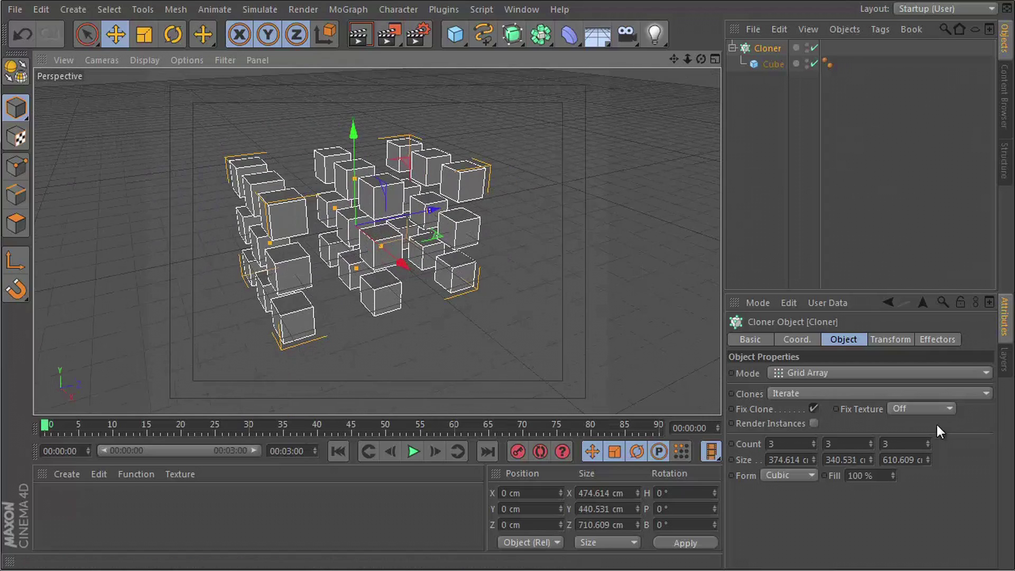
{"action": "mouse_move", "coordinate": [304, 192]}
{"action": "left_mouse_down", "text": "alt"}
{"action": "mouse_move", "coordinate": [665, 267]}
{"action": "mouse_move", "coordinate": [558, 340]}
{"action": "mouse_move", "coordinate": [436, 251]}
{"action": "left_mouse_up", "text": "alt"}
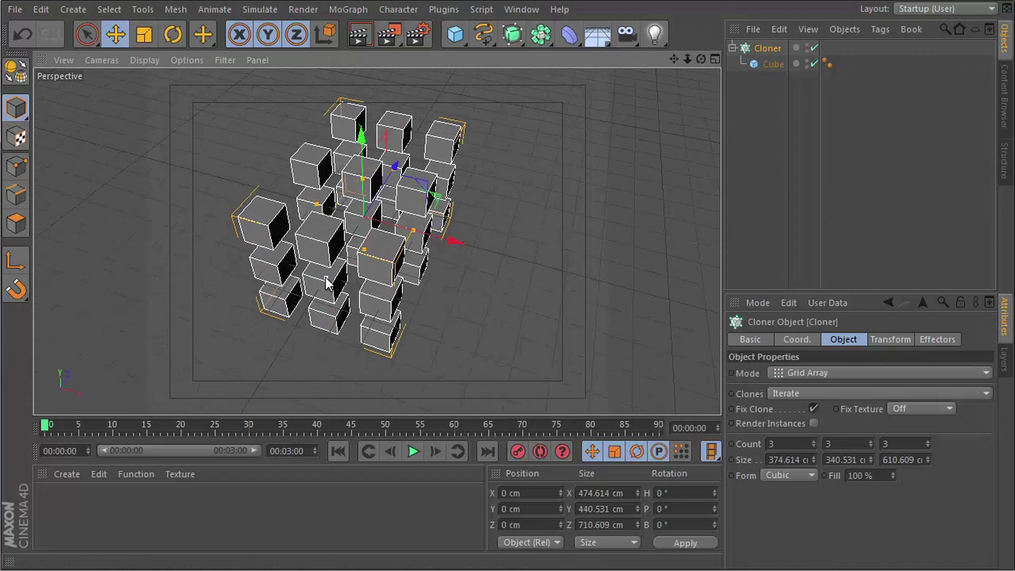
{"action": "left_click_drag", "start_coordinate": [325, 277], "coordinate": [344, 256]}
{"action": "left_click_drag", "start_coordinate": [465, 243], "coordinate": [507, 201]}
Set the Cloner's Count X to 7 for seven cubes across.
{"action": "double_click", "coordinate": [777, 444]}
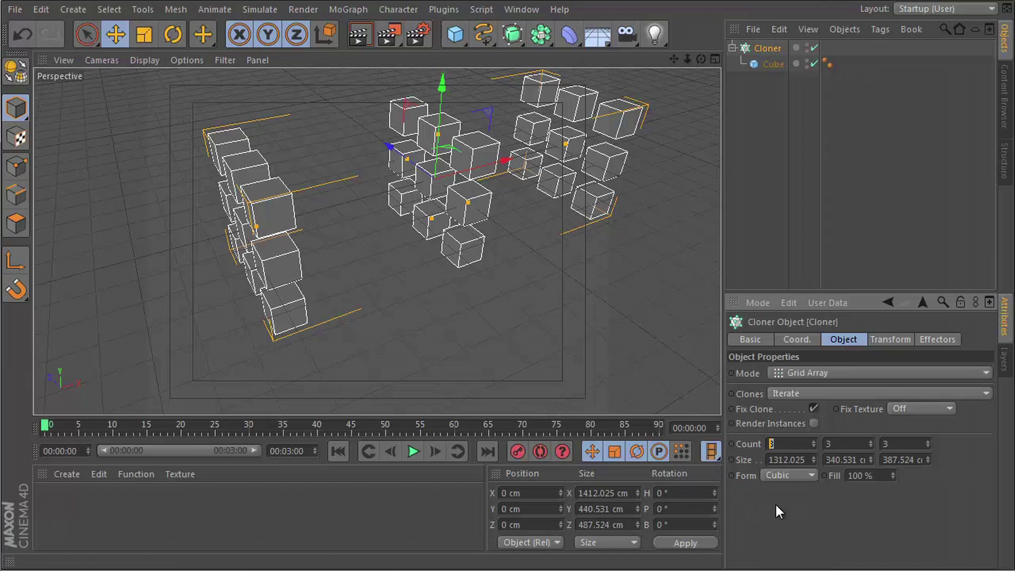
{"action": "type", "text": "7"}
{"action": "key", "text": "Return"}
{"action": "left_click_drag", "start_coordinate": [415, 227], "coordinate": [386, 249], "text": "alt"}
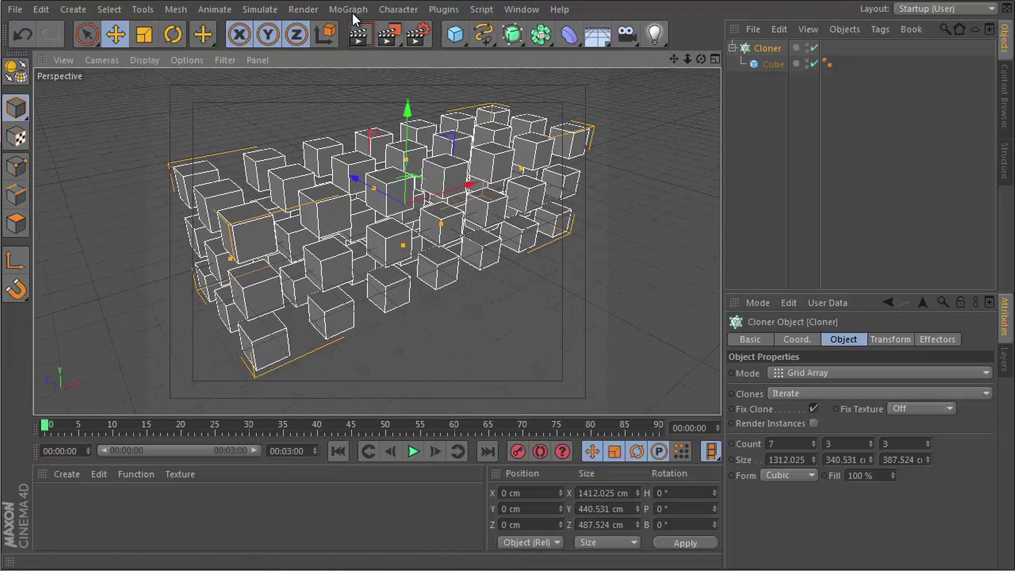
{"action": "left_click", "coordinate": [350, 10]}
Add a MoGraph Random effector to scatter the clones.
{"action": "mouse_move", "coordinate": [370, 33]}
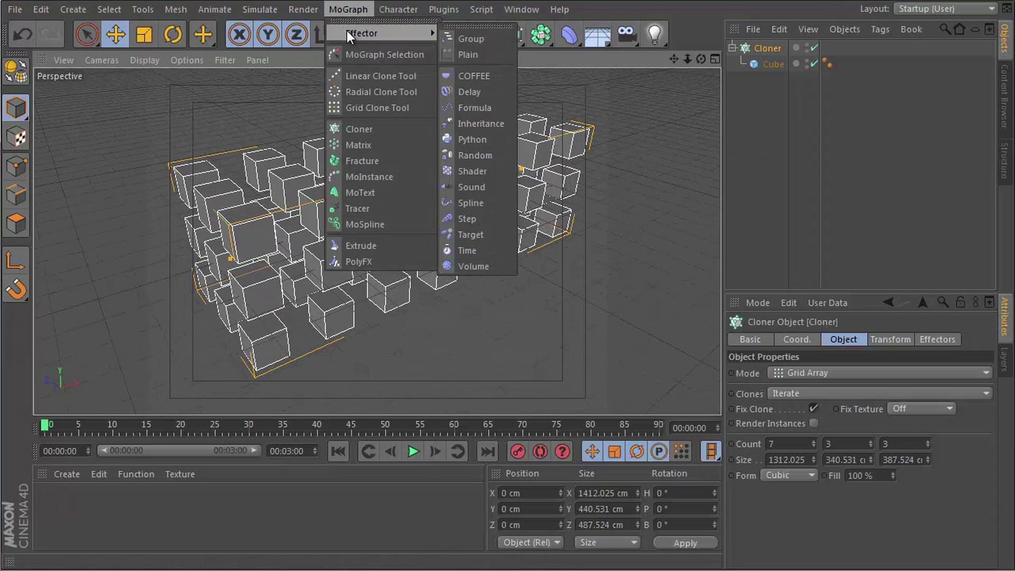
{"action": "left_click", "coordinate": [476, 156]}
{"action": "left_click_drag", "start_coordinate": [389, 228], "coordinate": [378, 201], "text": "alt"}
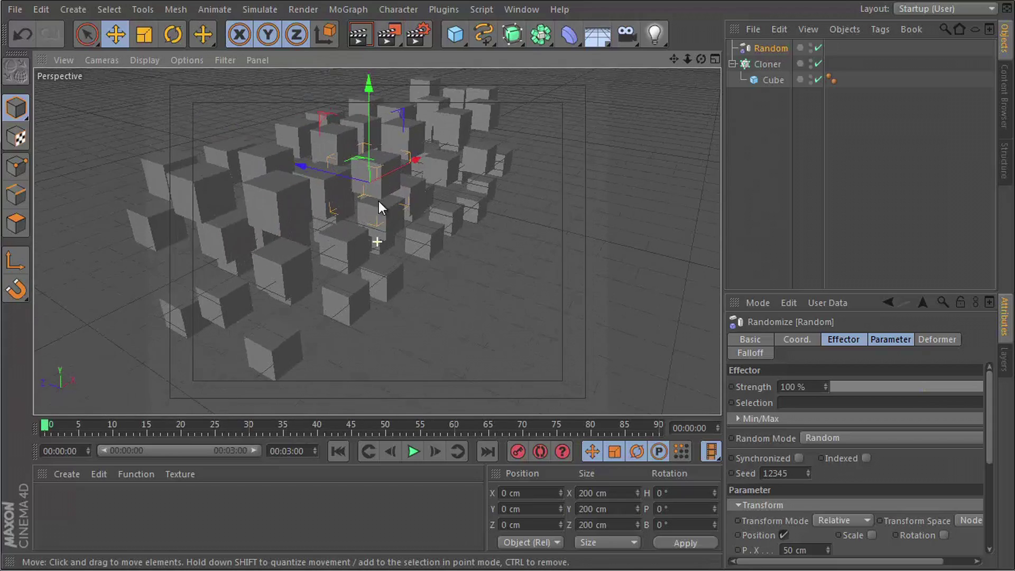
Enable Rotation on the Random effector with heading 300° and bank 100°.
{"action": "left_click", "coordinate": [882, 342]}
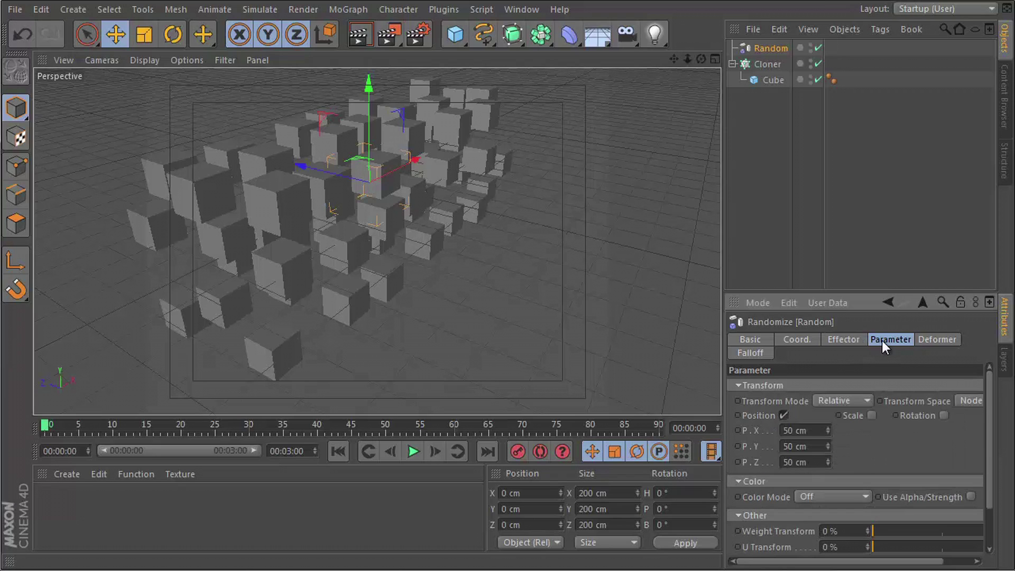
{"action": "left_click", "coordinate": [943, 415]}
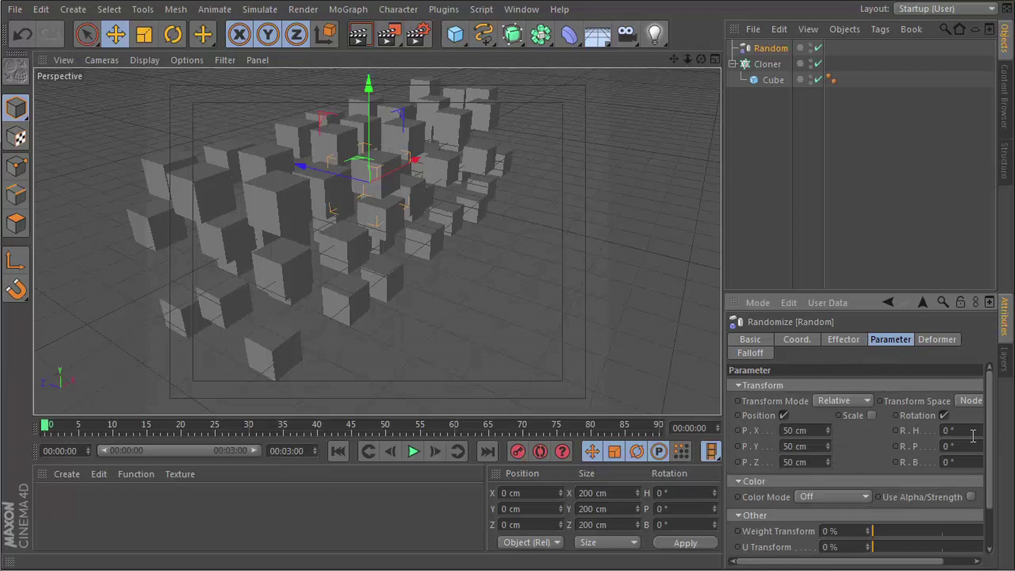
{"action": "left_click_drag", "start_coordinate": [897, 564], "coordinate": [926, 564]}
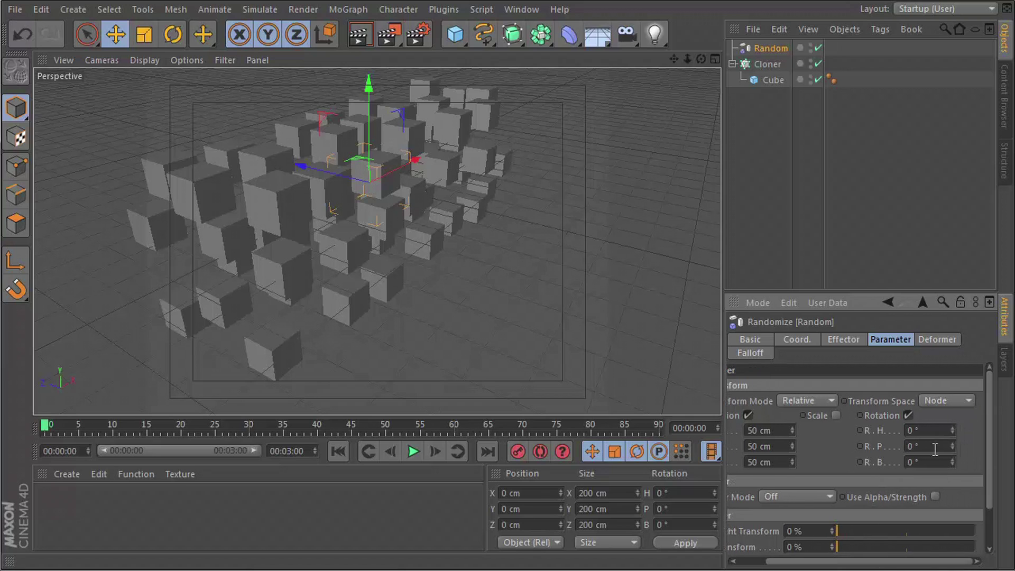
{"action": "left_click", "coordinate": [931, 430]}
{"action": "type", "text": "300"}
{"action": "key", "text": "Tab"}
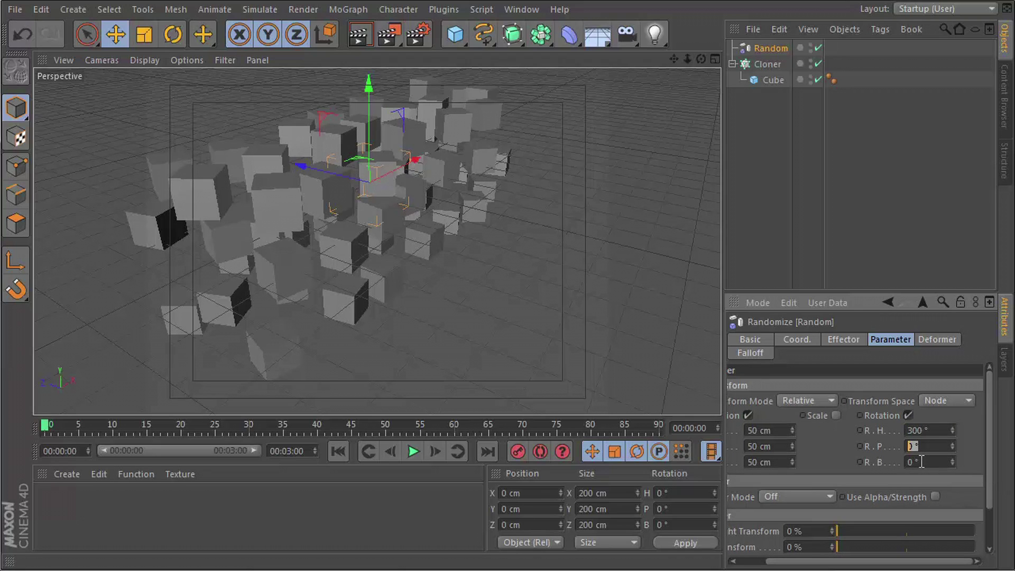
{"action": "type", "text": "200"}
{"action": "key", "text": "Tab"}
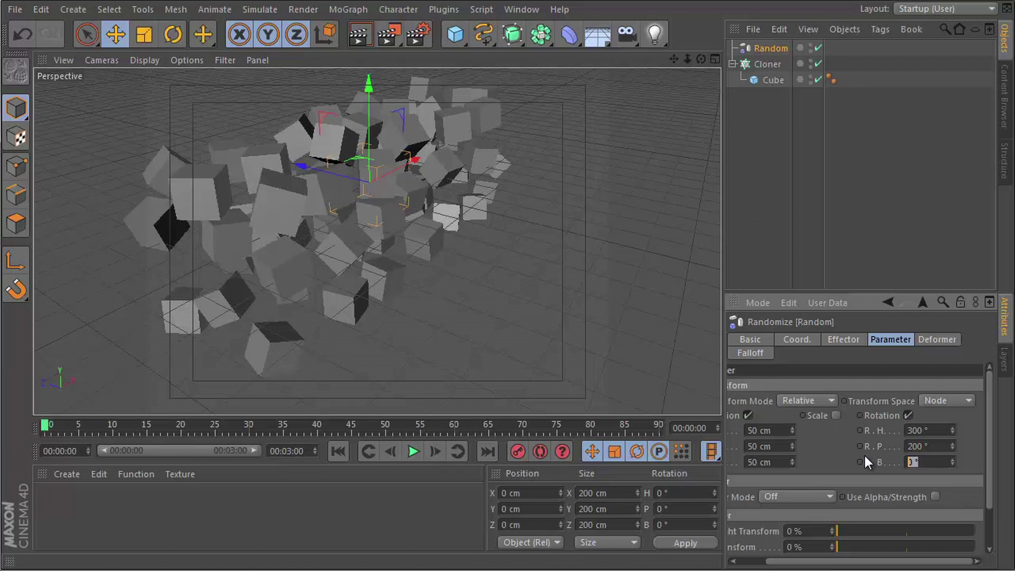
{"action": "type", "text": "100"}
{"action": "key", "text": "Return"}
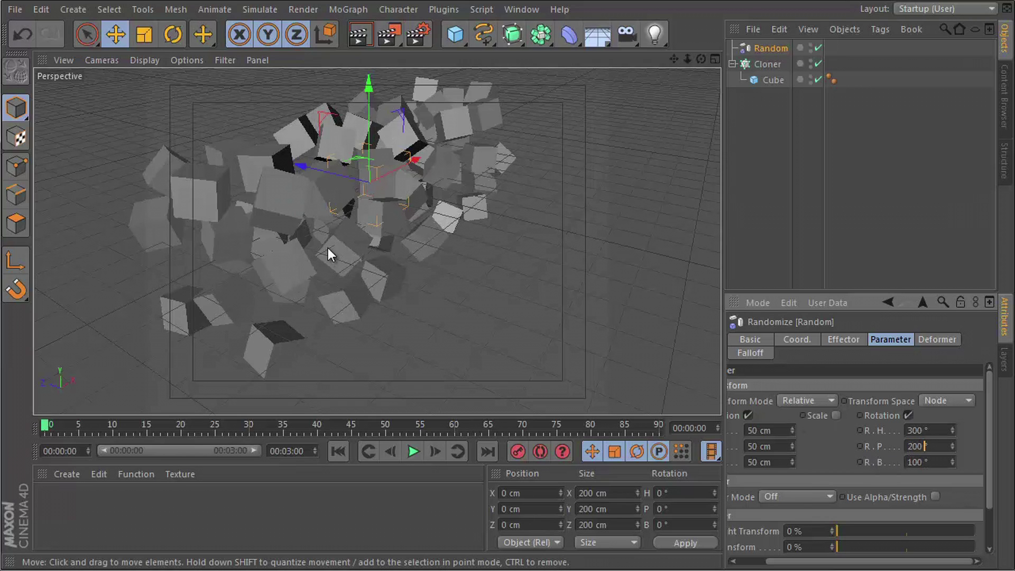
{"action": "mouse_move", "coordinate": [328, 249]}
{"action": "left_mouse_down", "text": "alt"}
{"action": "mouse_move", "coordinate": [370, 206]}
{"action": "mouse_move", "coordinate": [403, 210]}
{"action": "mouse_move", "coordinate": [278, 208]}
{"action": "mouse_move", "coordinate": [326, 143]}
{"action": "mouse_move", "coordinate": [406, 220]}
{"action": "mouse_move", "coordinate": [336, 239]}
{"action": "mouse_move", "coordinate": [440, 193]}
{"action": "mouse_move", "coordinate": [427, 250]}
{"action": "mouse_move", "coordinate": [430, 218]}
{"action": "left_mouse_up", "text": "alt"}
{"action": "left_click_drag", "start_coordinate": [470, 256], "coordinate": [439, 200], "text": "alt"}
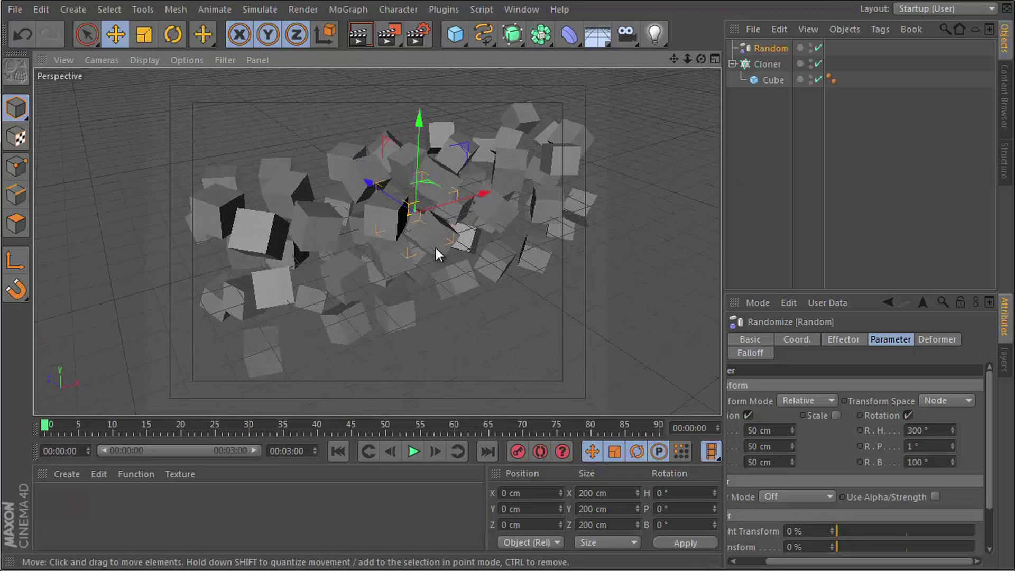
Set the viewport display to Constant Shading (Lines) to outline the cube edges.
{"action": "left_click", "coordinate": [145, 60]}
{"action": "left_click", "coordinate": [195, 104]}
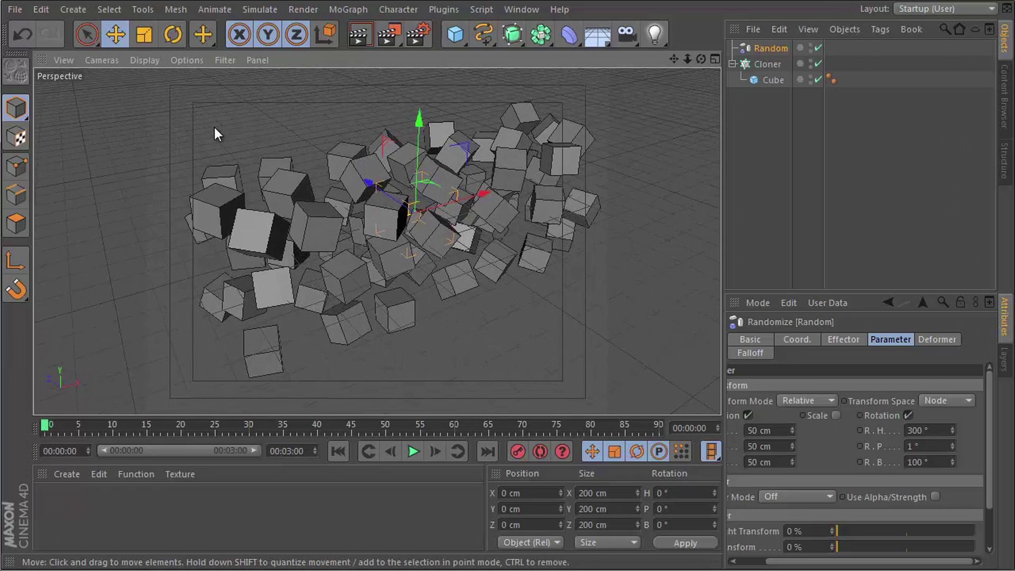
{"action": "mouse_move", "coordinate": [335, 236]}
{"action": "left_mouse_down", "text": "alt"}
{"action": "mouse_move", "coordinate": [441, 190]}
{"action": "mouse_move", "coordinate": [286, 166]}
{"action": "left_mouse_up", "text": "alt"}
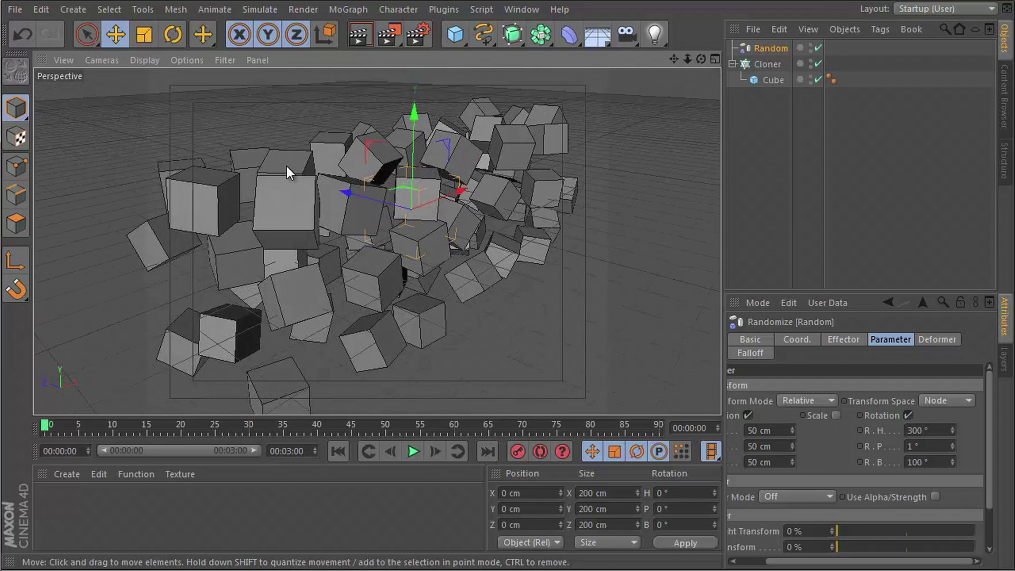
{"action": "scroll", "coordinate": [367, 213], "scroll_direction": "down", "scroll_amount": 5}
Turn off the floor Grid in the viewport's Filter menu.
{"action": "left_click", "coordinate": [230, 62]}
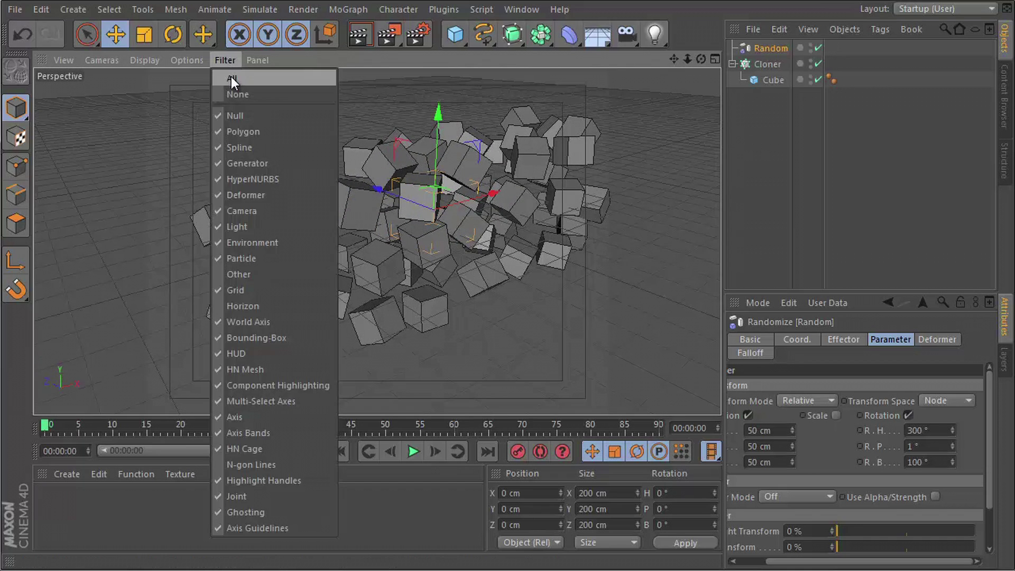
{"action": "left_click", "coordinate": [237, 292]}
{"action": "left_click_drag", "start_coordinate": [438, 224], "coordinate": [417, 248], "text": "alt"}
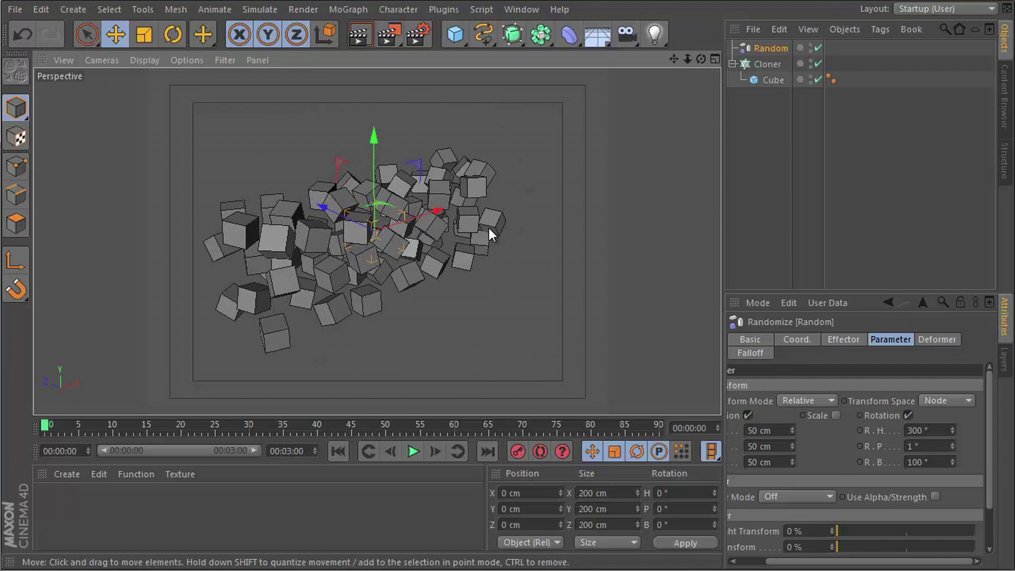
{"action": "left_click", "coordinate": [338, 8]}
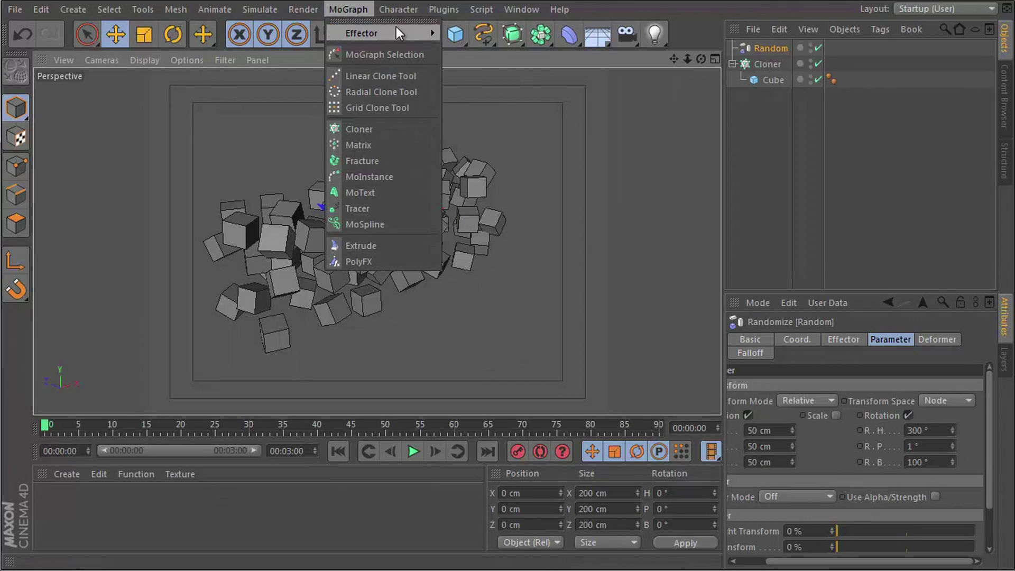
Add a Plain effector to the scene.
{"action": "mouse_move", "coordinate": [425, 33]}
{"action": "left_click", "coordinate": [502, 57]}
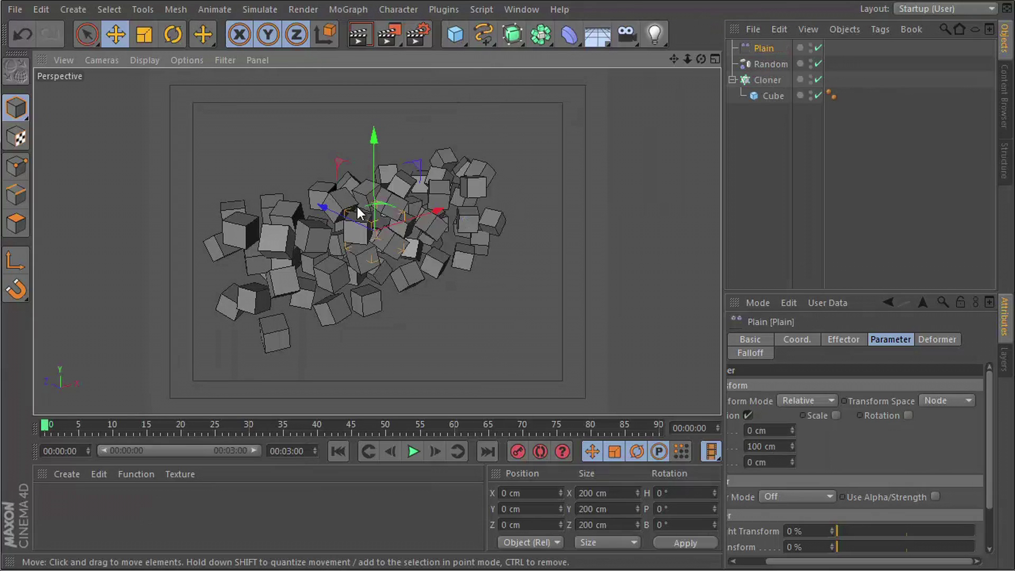
{"action": "mouse_move", "coordinate": [357, 207]}
{"action": "left_mouse_down", "text": "alt"}
{"action": "mouse_move", "coordinate": [336, 258]}
{"action": "mouse_move", "coordinate": [248, 294]}
{"action": "mouse_move", "coordinate": [420, 243]}
{"action": "mouse_move", "coordinate": [270, 196]}
{"action": "mouse_move", "coordinate": [388, 101]}
{"action": "mouse_move", "coordinate": [396, 224]}
{"action": "mouse_move", "coordinate": [390, 202]}
{"action": "mouse_move", "coordinate": [416, 224]}
{"action": "left_mouse_up", "text": "alt"}
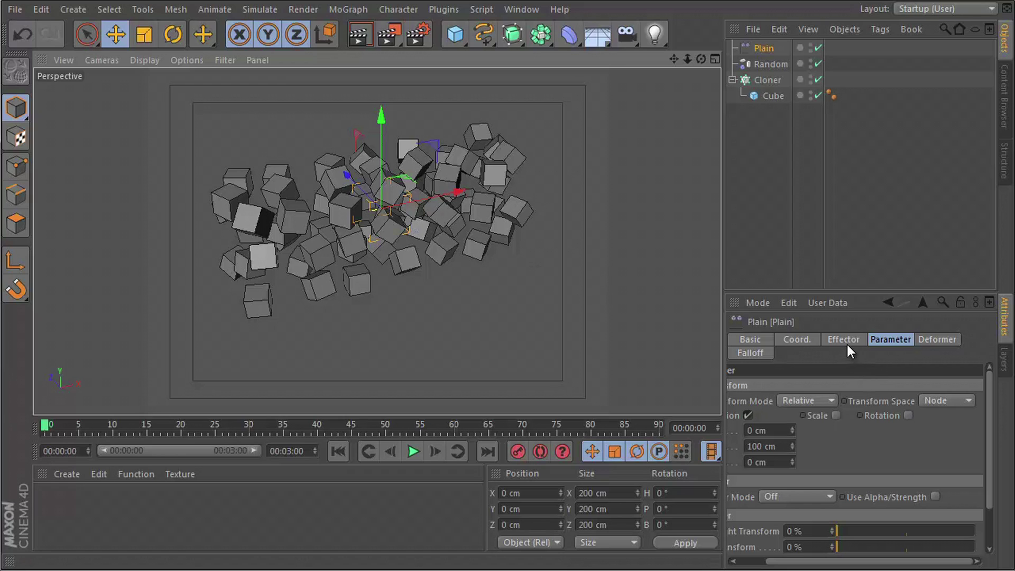
Make the Plain effector scale-only: Position off, Uniform Scale on at -0.99.
{"action": "left_click_drag", "start_coordinate": [819, 561], "coordinate": [784, 561]}
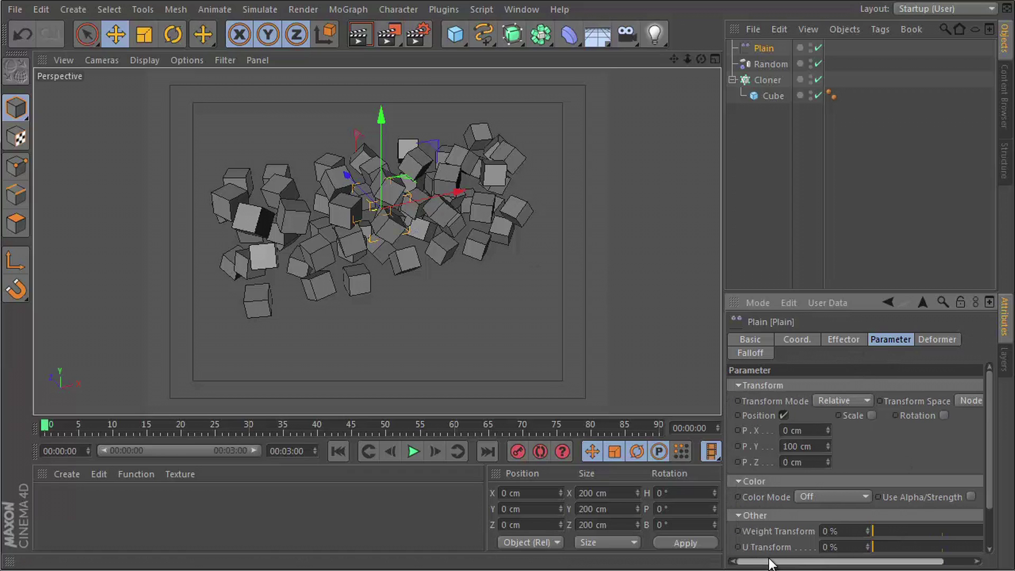
{"action": "left_click", "coordinate": [783, 414]}
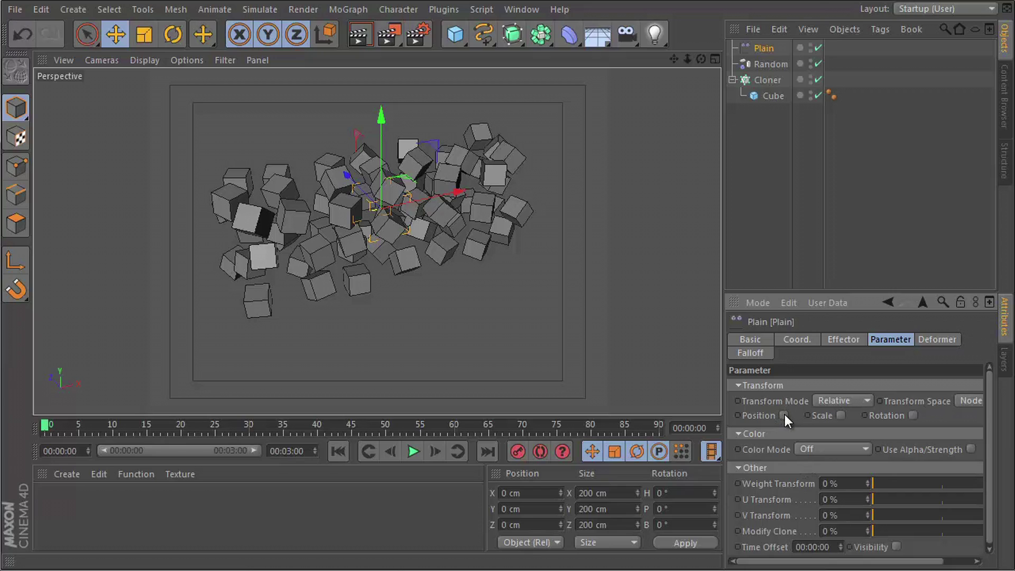
{"action": "left_click", "coordinate": [841, 415]}
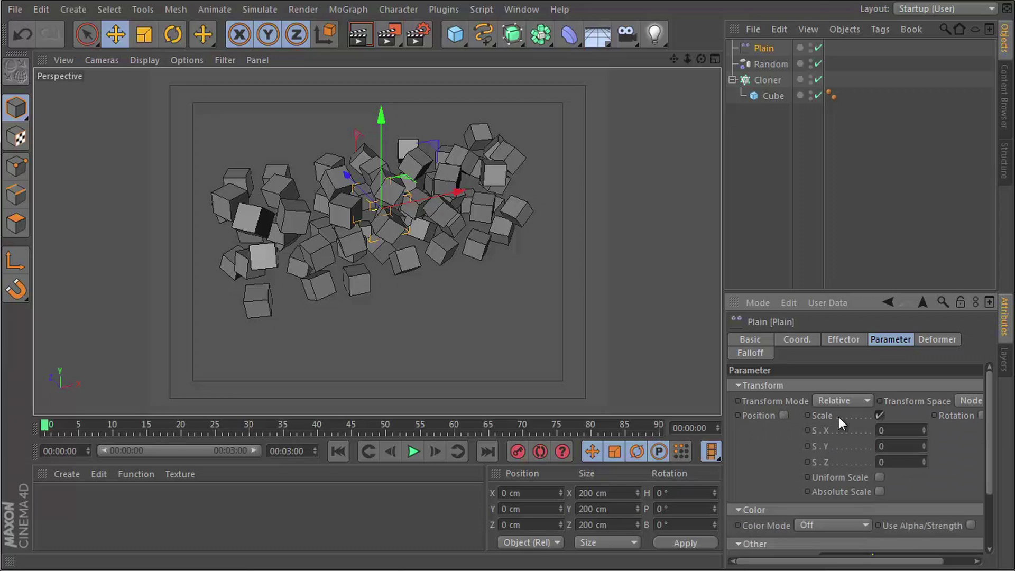
{"action": "left_click", "coordinate": [879, 477]}
{"action": "left_click", "coordinate": [894, 431]}
{"action": "type", "text": "-0.99"}
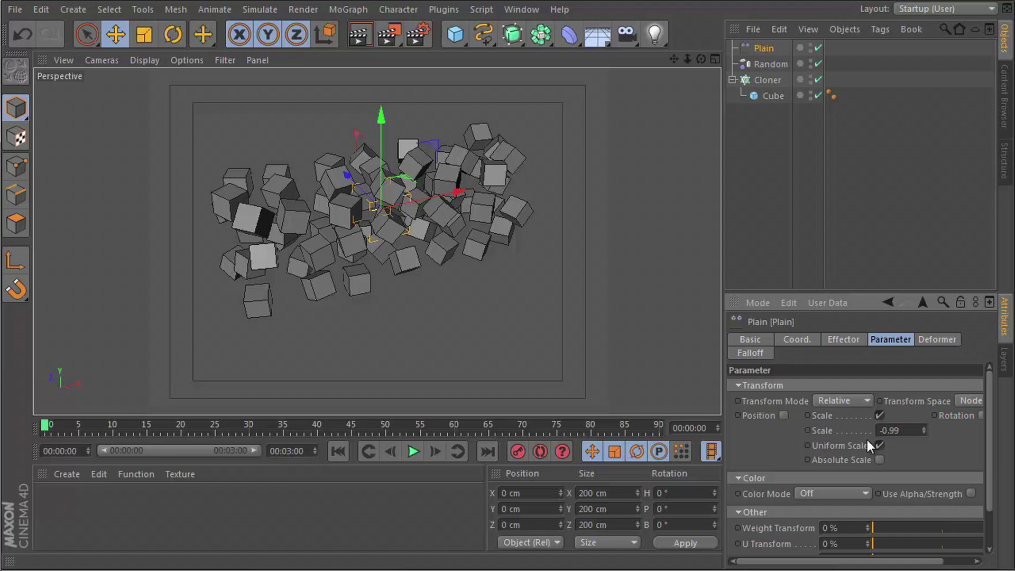
{"action": "left_click_drag", "start_coordinate": [358, 199], "coordinate": [409, 217], "text": "alt"}
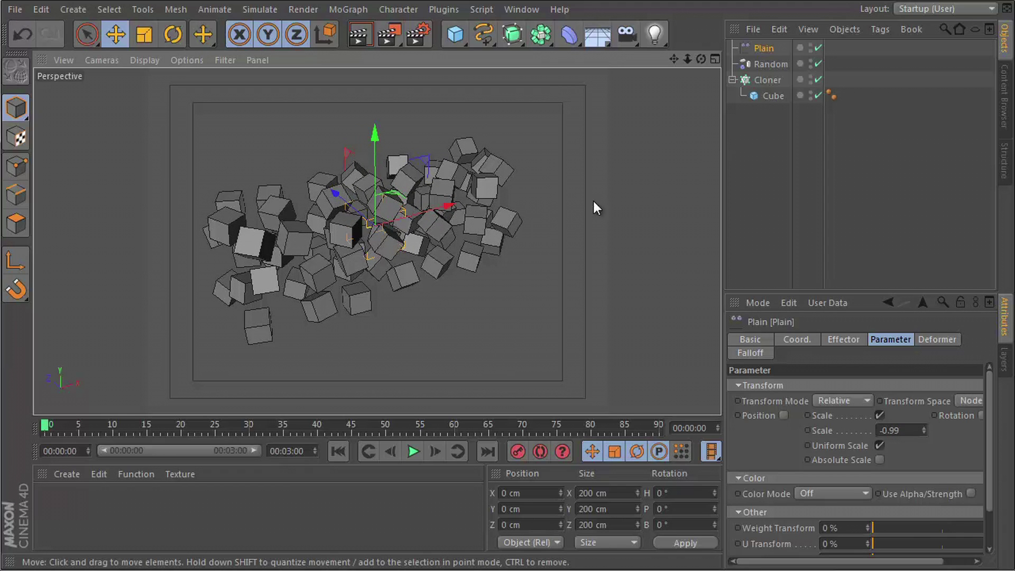
Drag the Plain effector into the Cloner's Effectors list.
{"action": "left_click", "coordinate": [768, 80]}
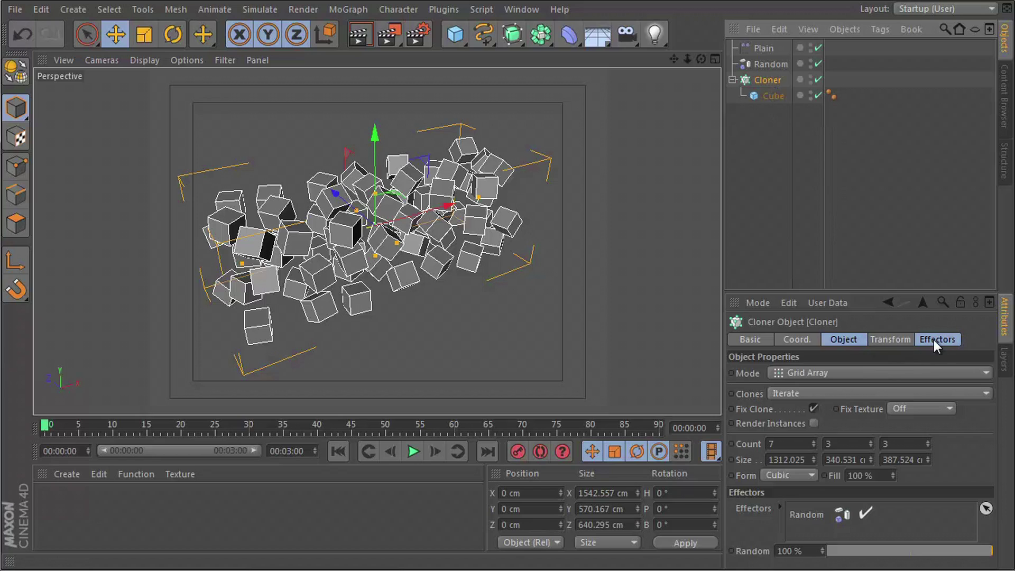
{"action": "left_click", "coordinate": [934, 341]}
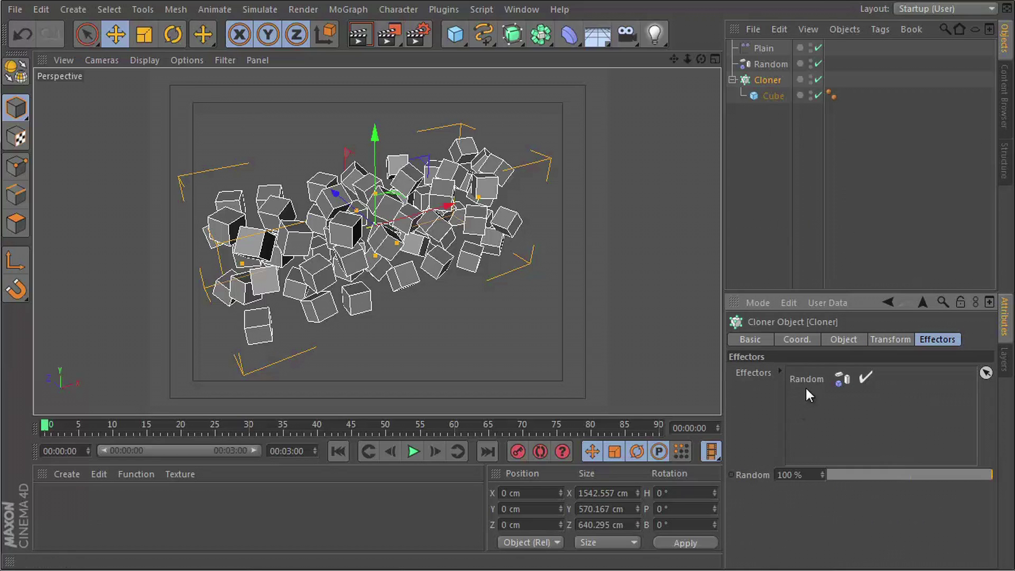
{"action": "left_click", "coordinate": [762, 49]}
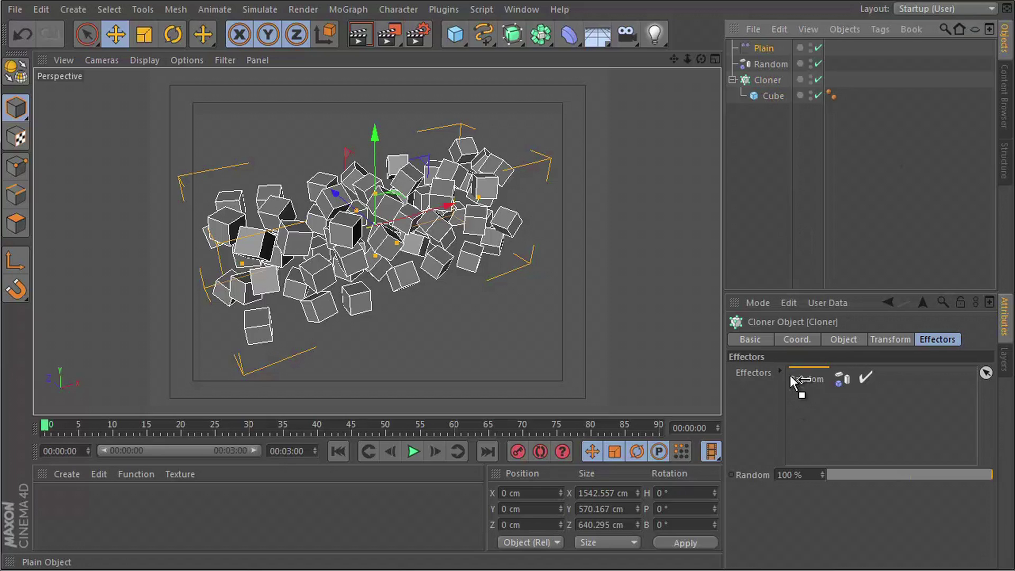
{"action": "left_click_drag", "start_coordinate": [804, 388], "coordinate": [805, 389]}
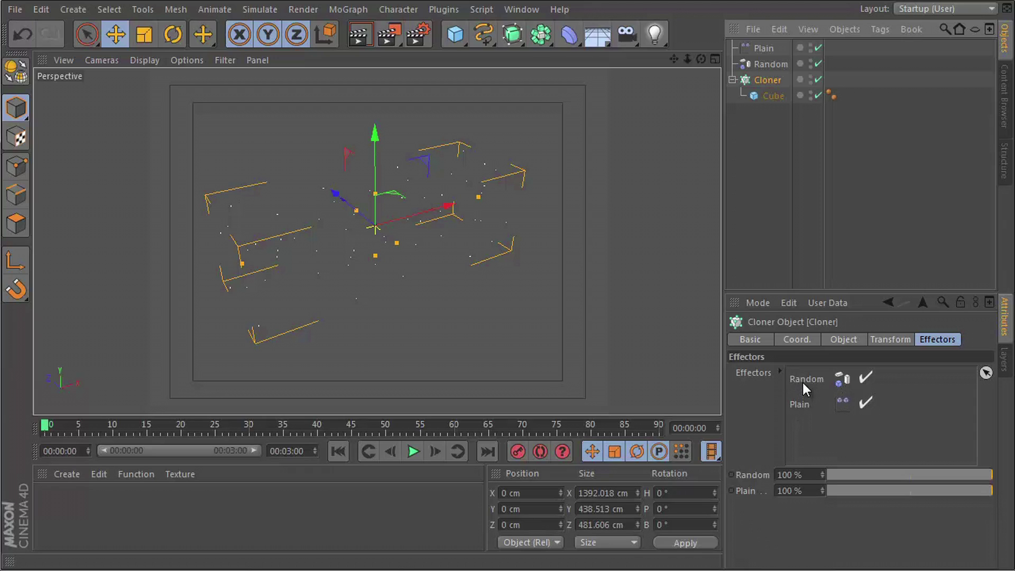
{"action": "scroll", "coordinate": [396, 237], "scroll_direction": "up", "scroll_amount": 2}
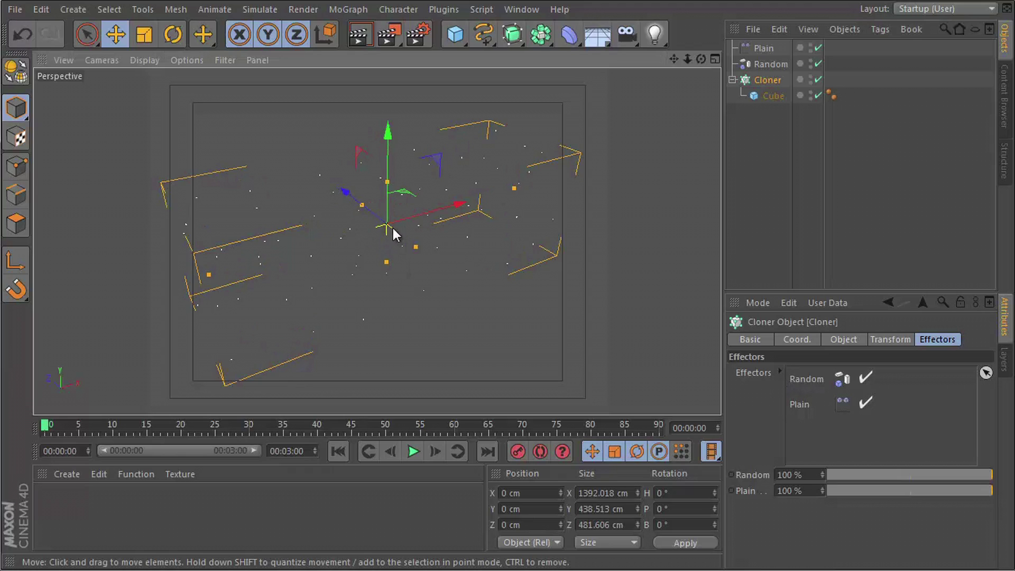
{"action": "scroll", "coordinate": [398, 232], "scroll_direction": "up", "scroll_amount": 2}
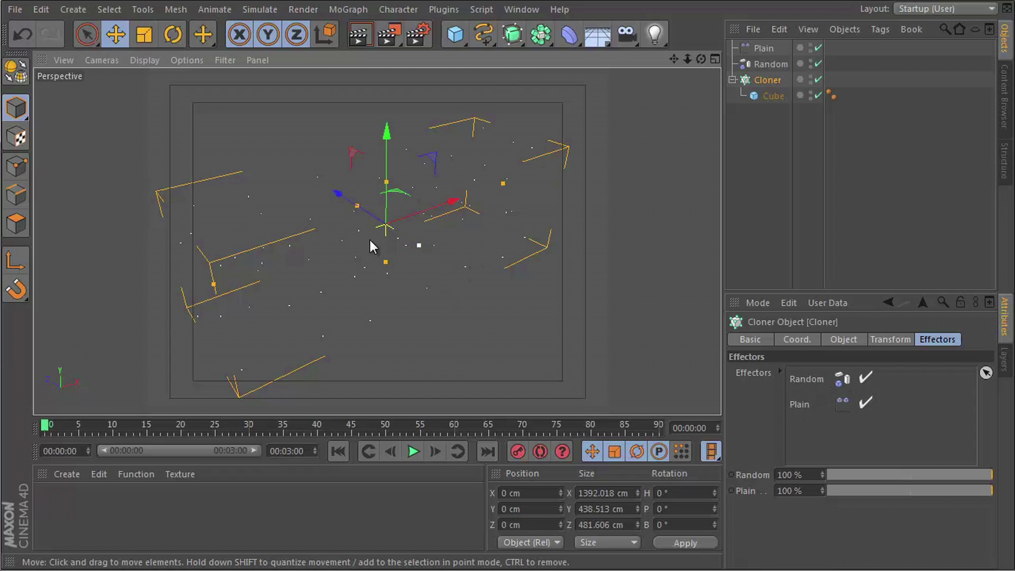
Test-render the view showing the cubes shrunk to tiny specks.
{"action": "left_click_drag", "start_coordinate": [370, 240], "coordinate": [385, 198], "text": "alt"}
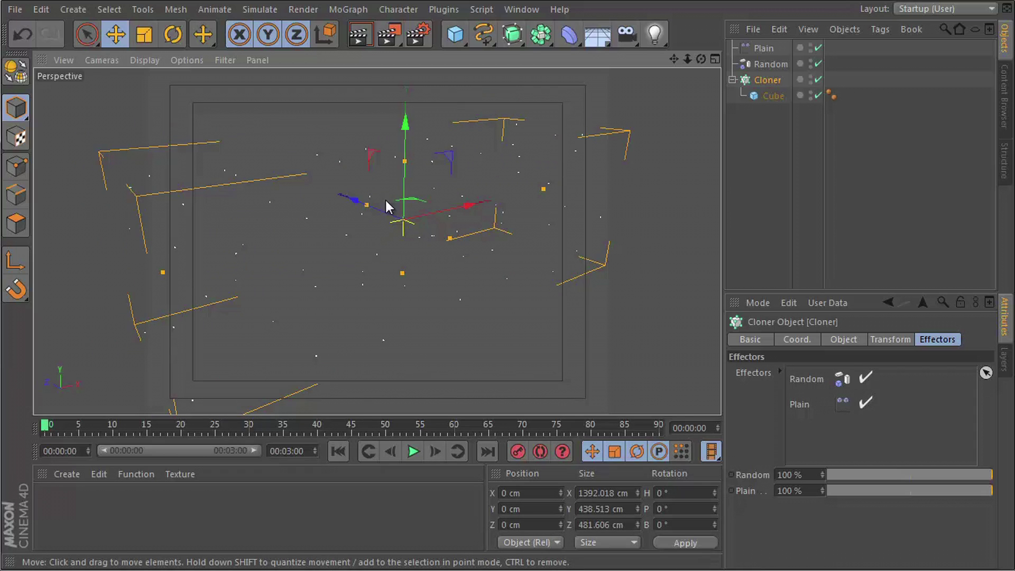
{"action": "left_click", "coordinate": [358, 40]}
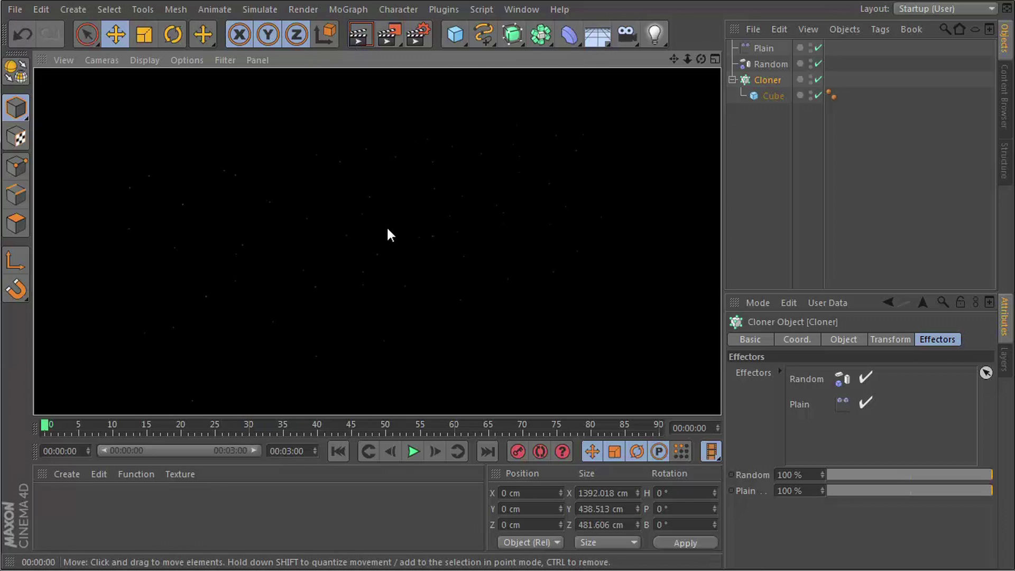
{"action": "mouse_move", "coordinate": [389, 235]}
{"action": "left_mouse_down", "text": "alt"}
{"action": "mouse_move", "coordinate": [402, 241]}
{"action": "mouse_move", "coordinate": [380, 254]}
{"action": "mouse_move", "coordinate": [437, 220]}
{"action": "mouse_move", "coordinate": [407, 228]}
{"action": "left_mouse_up", "text": "alt"}
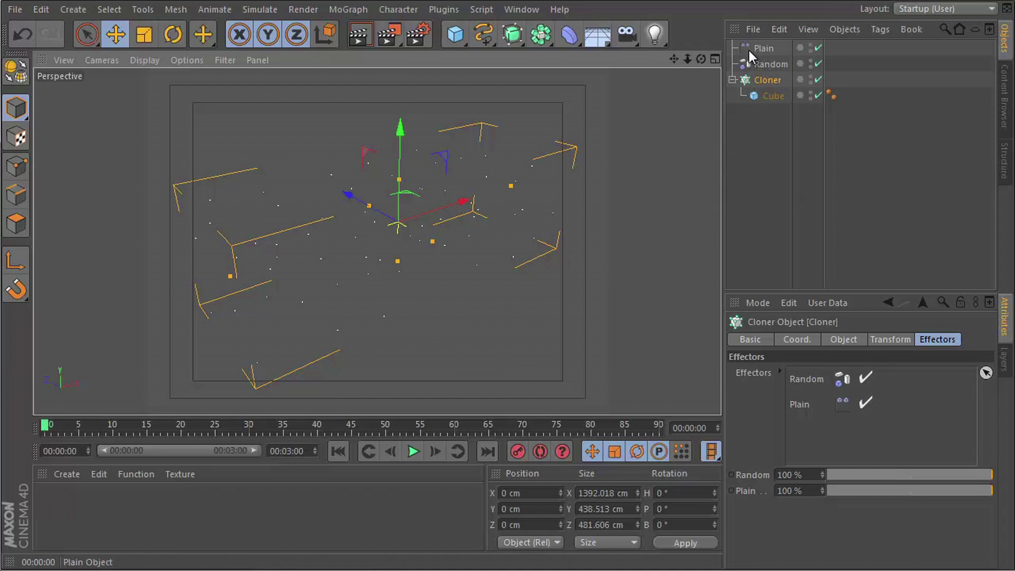
Add a second Plain effector, Plain.1, from the MoGraph Effector menu.
{"action": "left_click", "coordinate": [344, 11]}
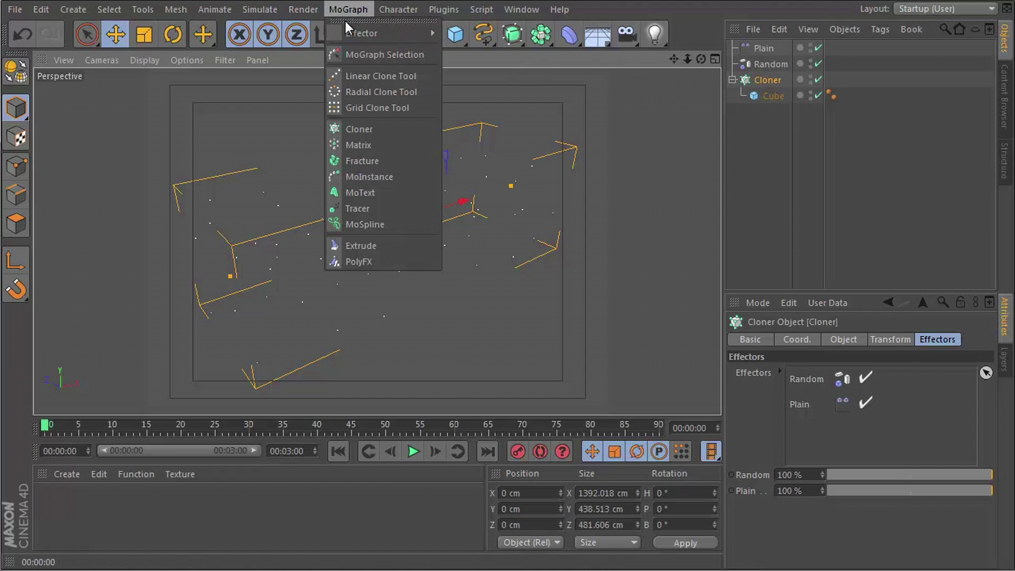
{"action": "mouse_move", "coordinate": [360, 32]}
{"action": "left_click", "coordinate": [487, 52]}
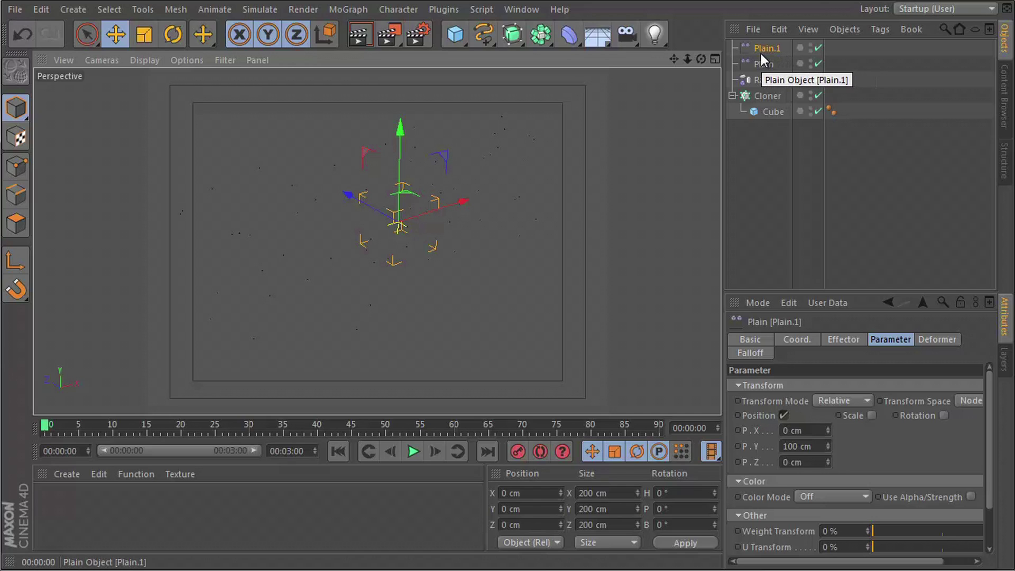
Make Plain.1 scale-only with Uniform Scale set to 100, restoring full-size cubes.
{"action": "left_click", "coordinate": [784, 415]}
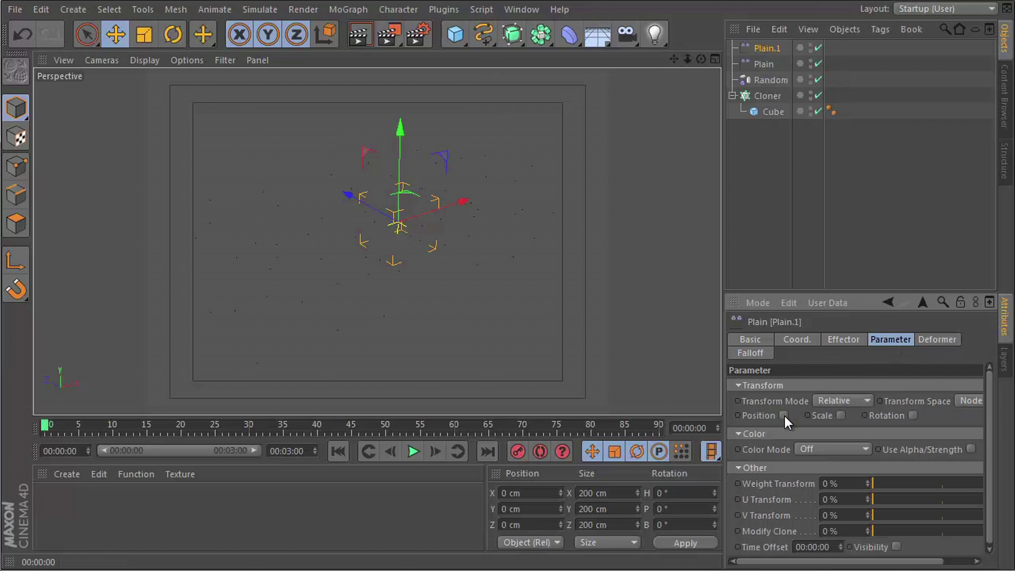
{"action": "left_click", "coordinate": [841, 415]}
{"action": "left_click", "coordinate": [882, 477]}
{"action": "left_click", "coordinate": [899, 431]}
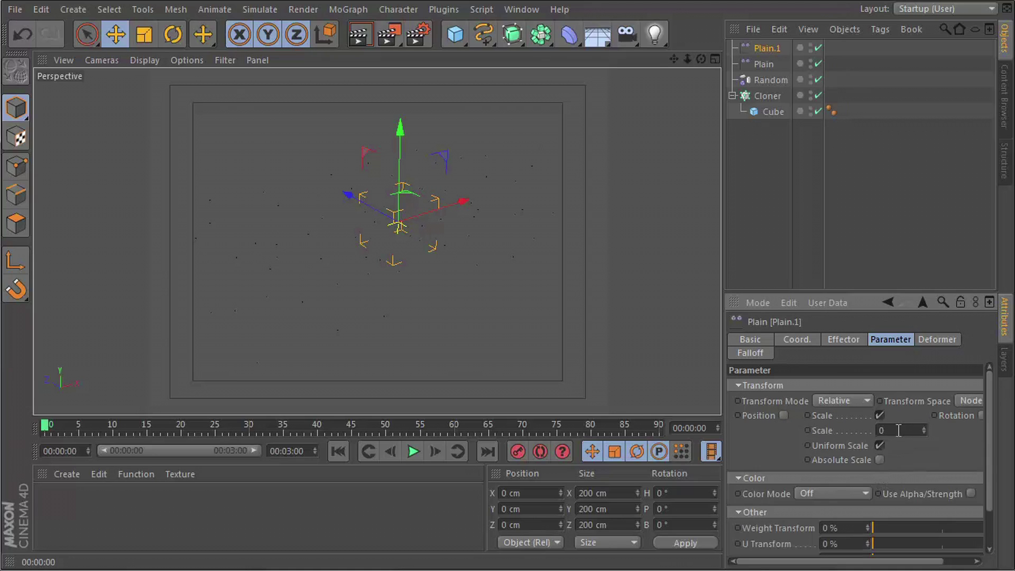
{"action": "type", "text": "100"}
{"action": "key", "text": "Return"}
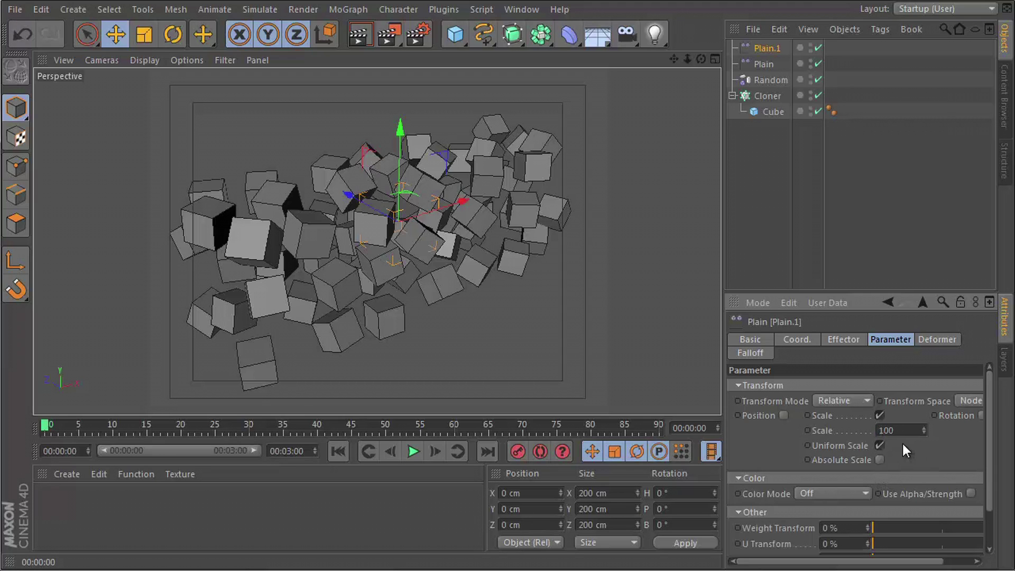
{"action": "mouse_move", "coordinate": [376, 255]}
{"action": "left_mouse_down", "text": "alt"}
{"action": "mouse_move", "coordinate": [383, 220]}
{"action": "mouse_move", "coordinate": [490, 191]}
{"action": "mouse_move", "coordinate": [312, 243]}
{"action": "mouse_move", "coordinate": [300, 289]}
{"action": "mouse_move", "coordinate": [374, 260]}
{"action": "mouse_move", "coordinate": [389, 213]}
{"action": "mouse_move", "coordinate": [345, 218]}
{"action": "left_mouse_up", "text": "alt"}
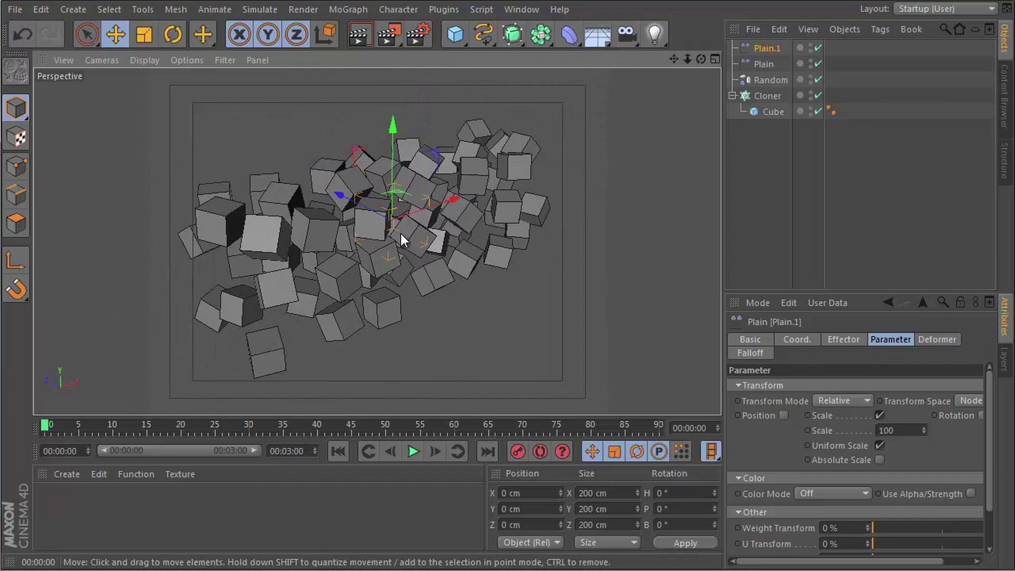
{"action": "left_click_drag", "start_coordinate": [400, 234], "coordinate": [357, 227], "text": "alt"}
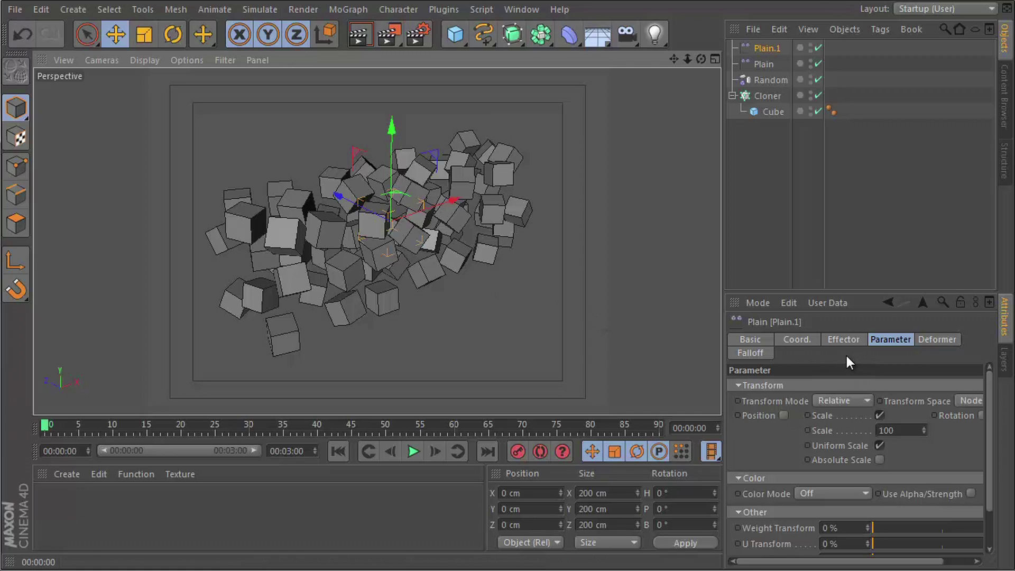
Give Plain.1 a Box falloff at 500% scale, then slide and stretch the box along X.
{"action": "left_click", "coordinate": [748, 351]}
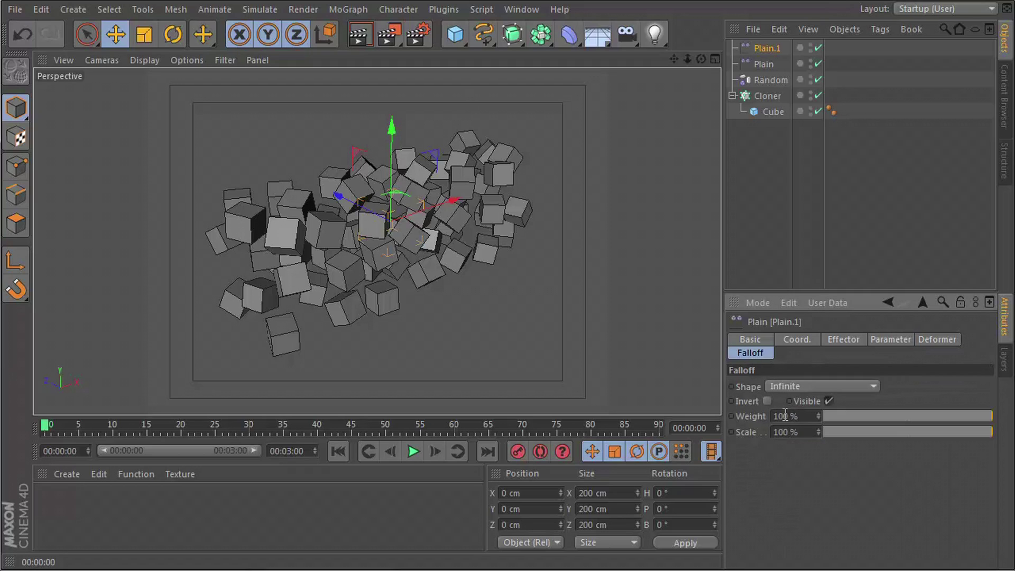
{"action": "left_click", "coordinate": [806, 389]}
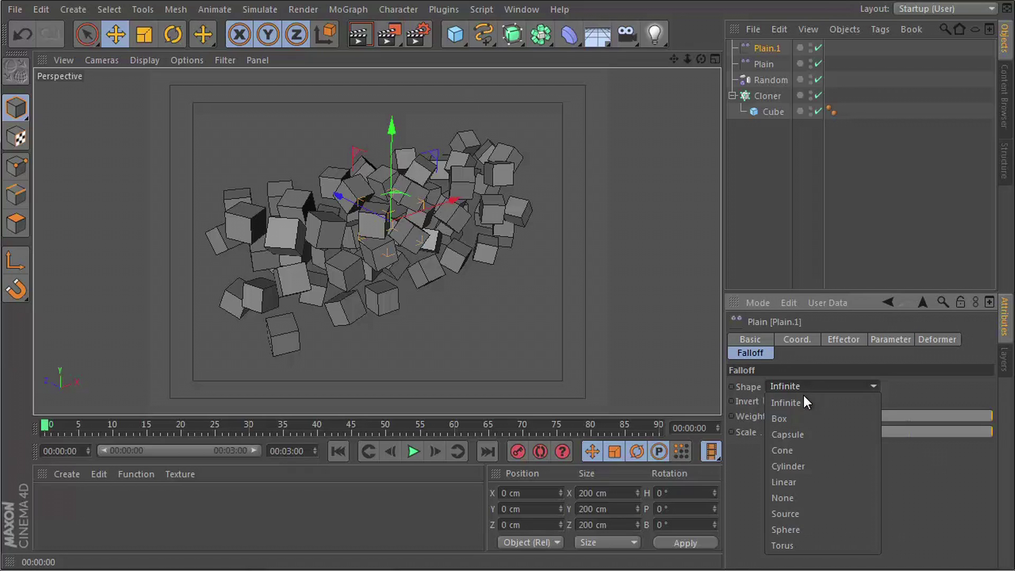
{"action": "left_click", "coordinate": [801, 419]}
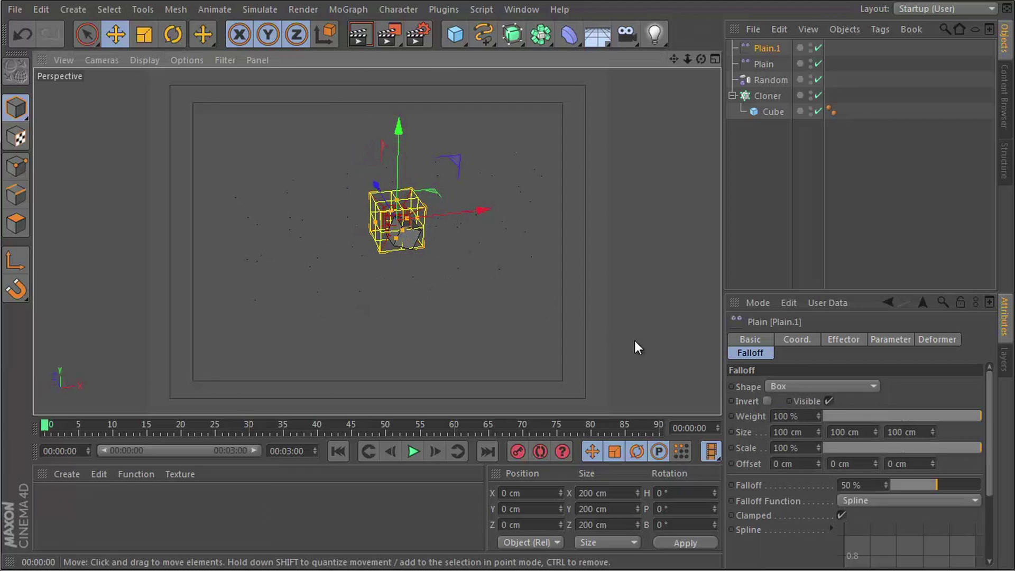
{"action": "double_click", "coordinate": [788, 448]}
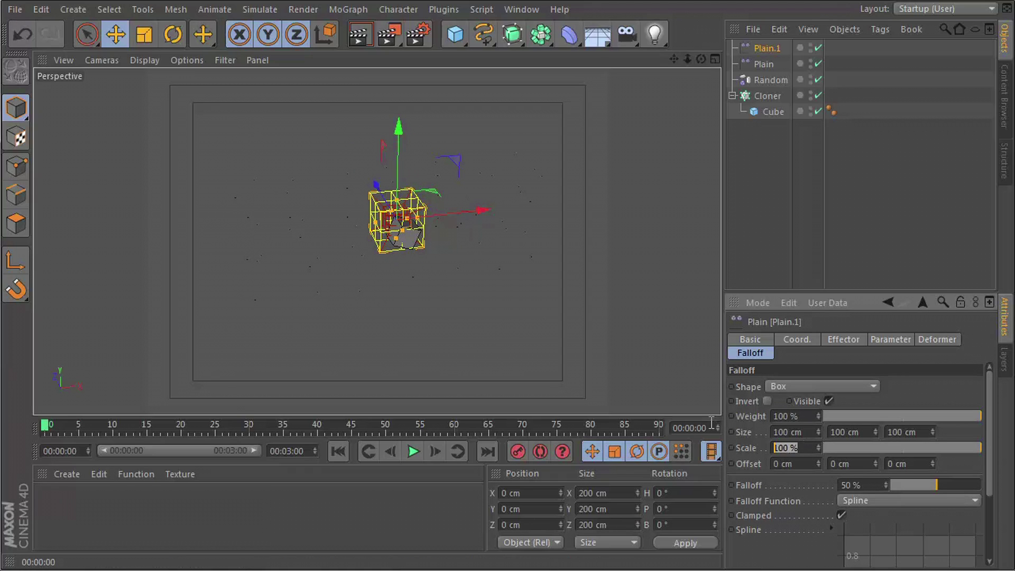
{"action": "type", "text": "500"}
{"action": "key", "text": "Return"}
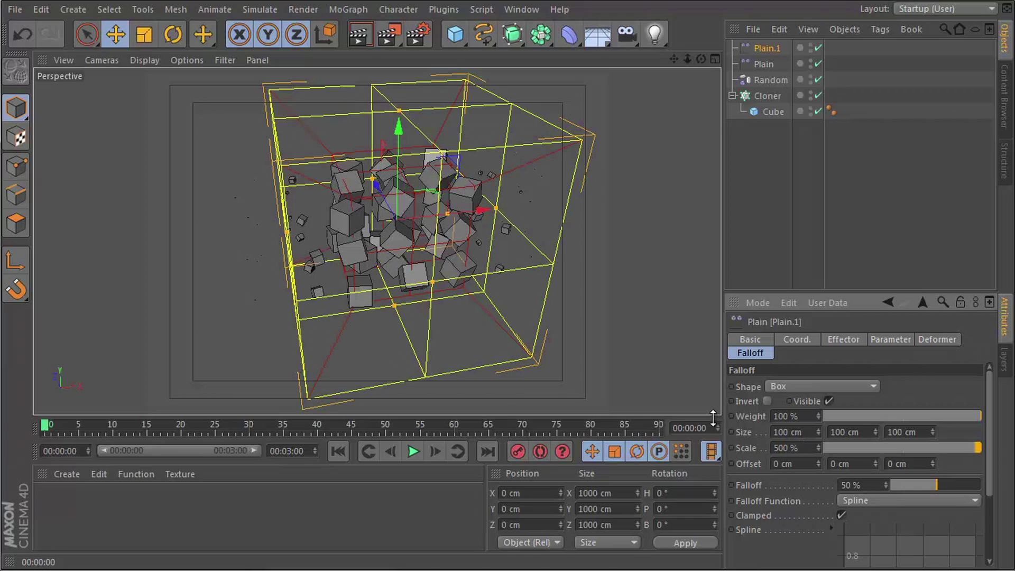
{"action": "left_click_drag", "start_coordinate": [471, 212], "coordinate": [367, 255]}
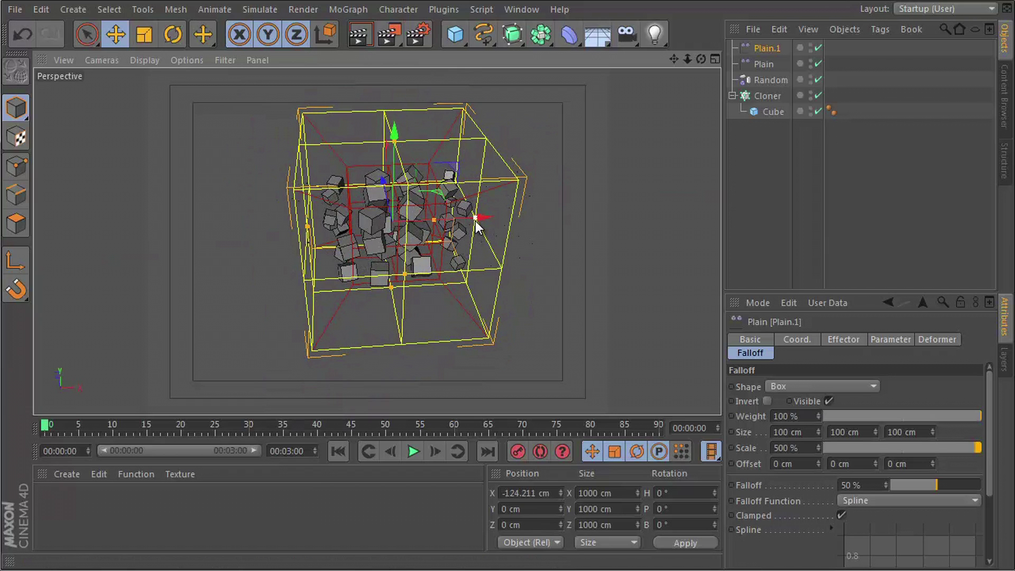
{"action": "left_click_drag", "start_coordinate": [487, 220], "coordinate": [74, 194]}
Auto-key Plain.1's falloff box sliding right along X over frames 0–45, then play it back.
{"action": "left_click", "coordinate": [540, 451]}
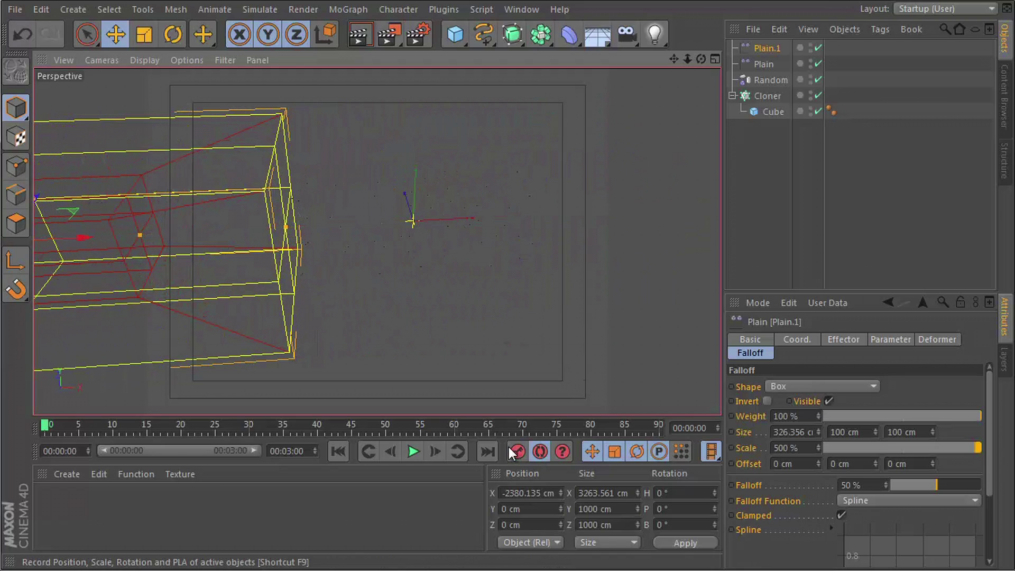
{"action": "left_click_drag", "start_coordinate": [45, 429], "coordinate": [352, 468]}
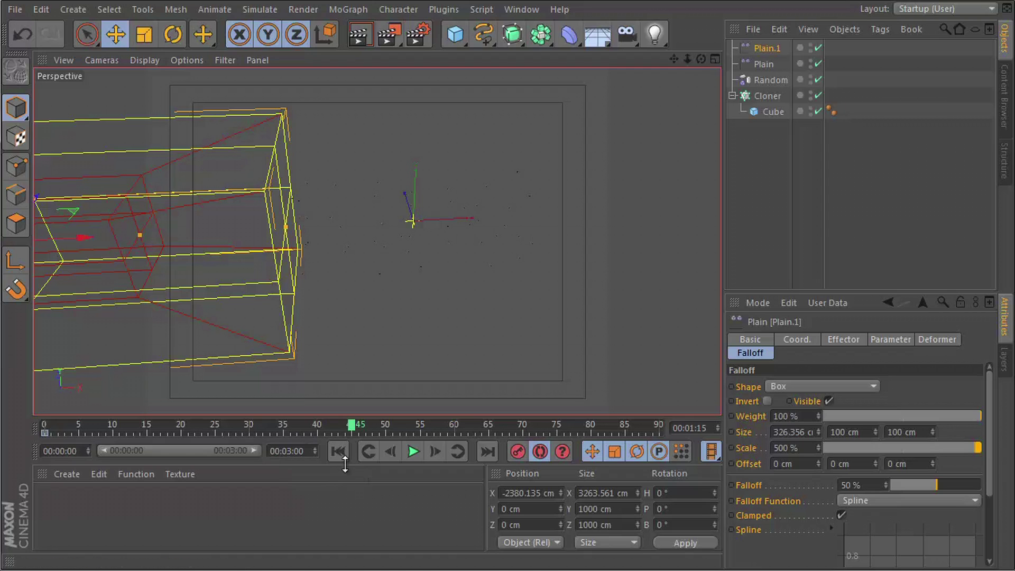
{"action": "left_click_drag", "start_coordinate": [74, 239], "coordinate": [492, 277]}
{"action": "left_click", "coordinate": [340, 453]}
{"action": "left_click", "coordinate": [408, 450]}
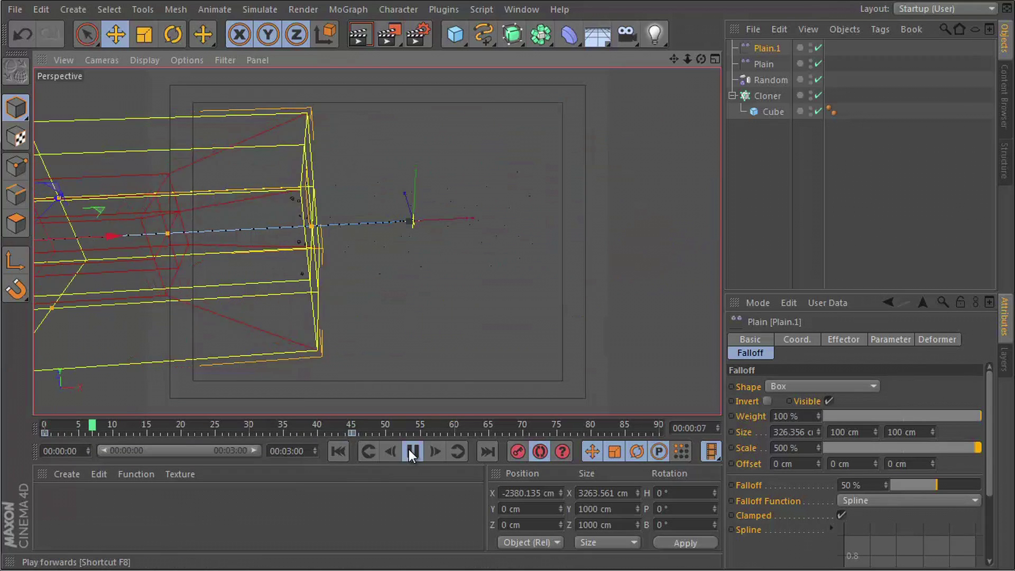